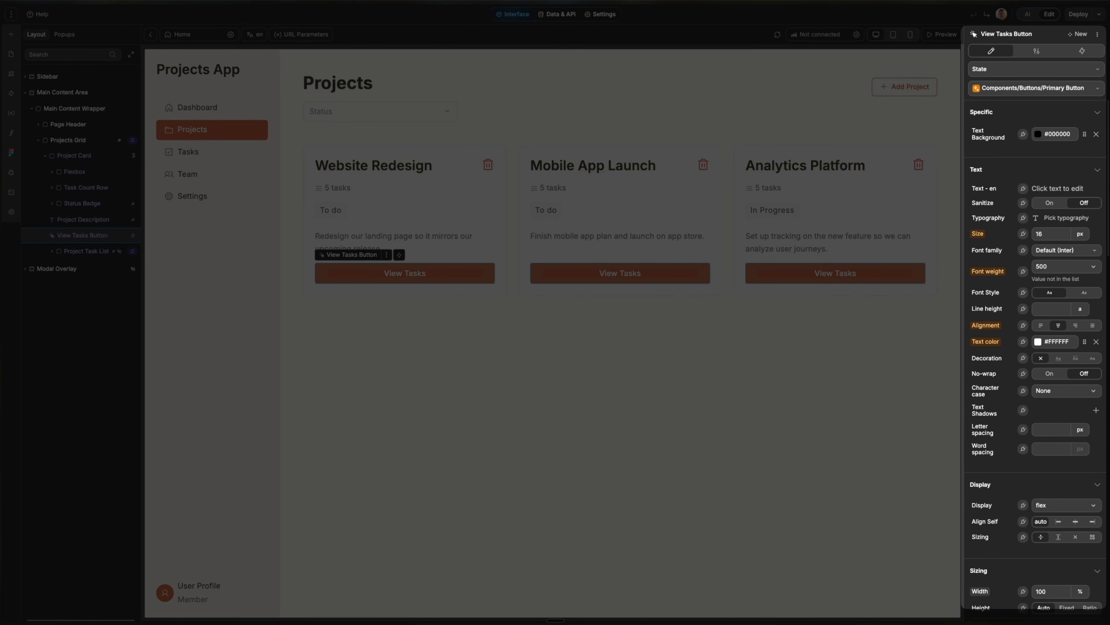
Step: Set the View Tasks button's text size to 12 px and change its background to a dark olive-brown colour
{"action": "type", "text": "12"}
{"action": "scroll", "coordinate": [1036, 332], "scroll_direction": "down", "scroll_amount": 11}
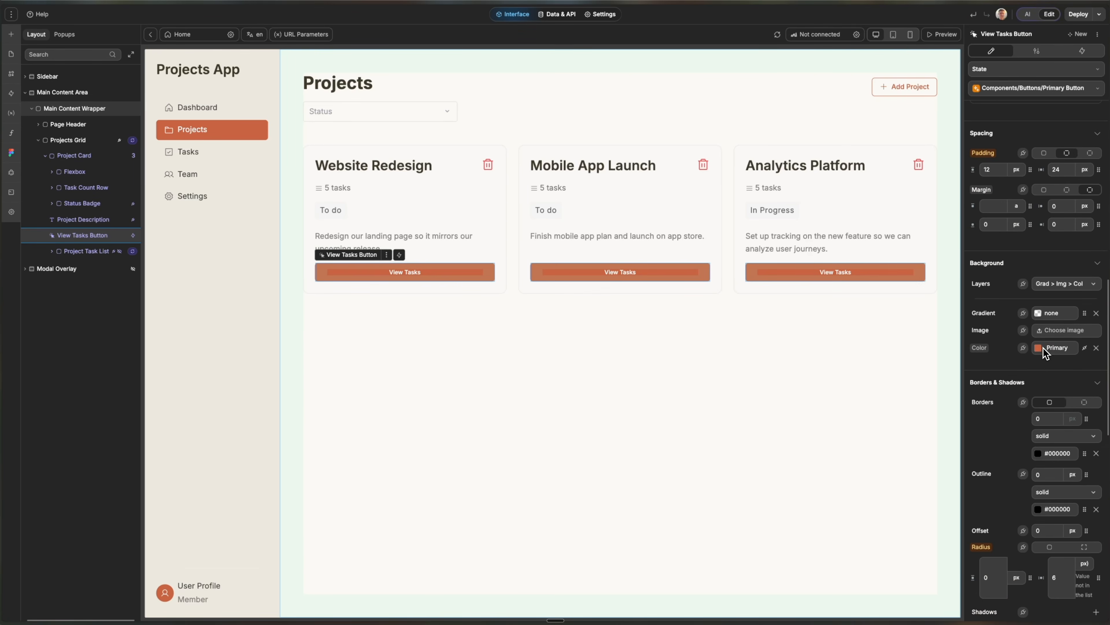
{"action": "left_click", "coordinate": [1044, 348]}
{"action": "left_click", "coordinate": [847, 137]}
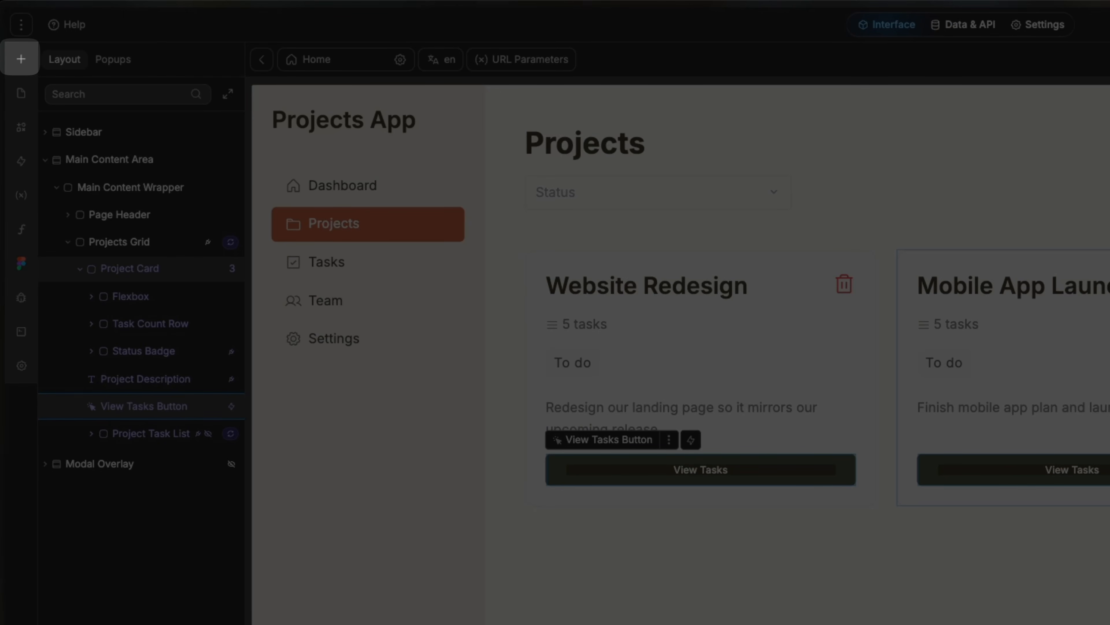
Step: Add a Button element to the project card, directly below the View Tasks button
{"action": "left_click", "coordinate": [23, 61]}
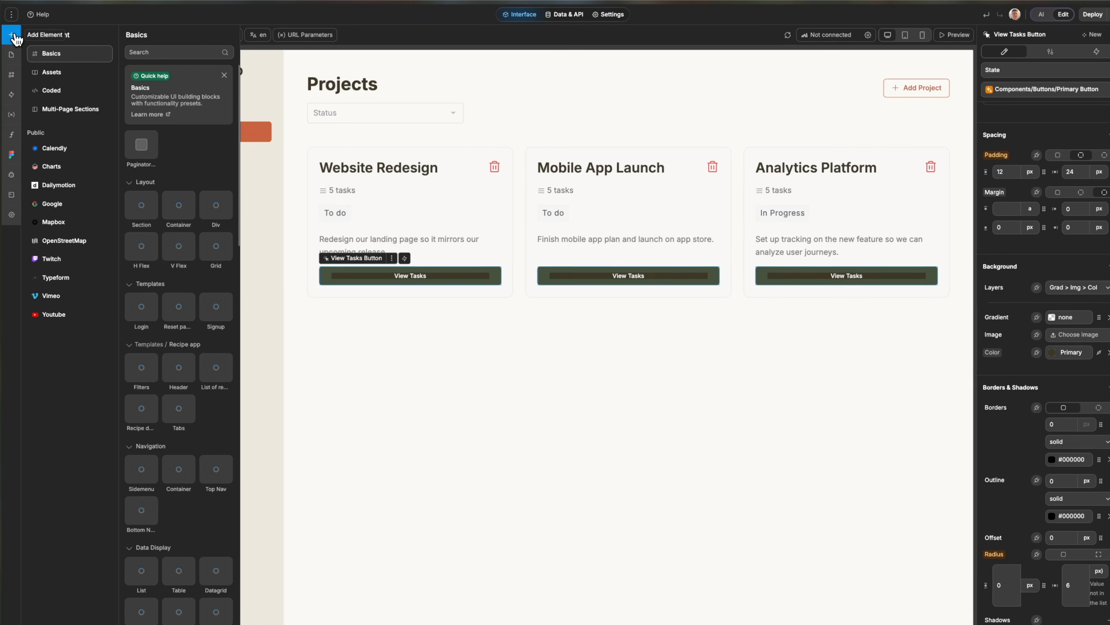
{"action": "left_click", "coordinate": [170, 51]}
{"action": "type", "text": "butt"}
{"action": "left_click_drag", "start_coordinate": [134, 169], "coordinate": [81, 241]}
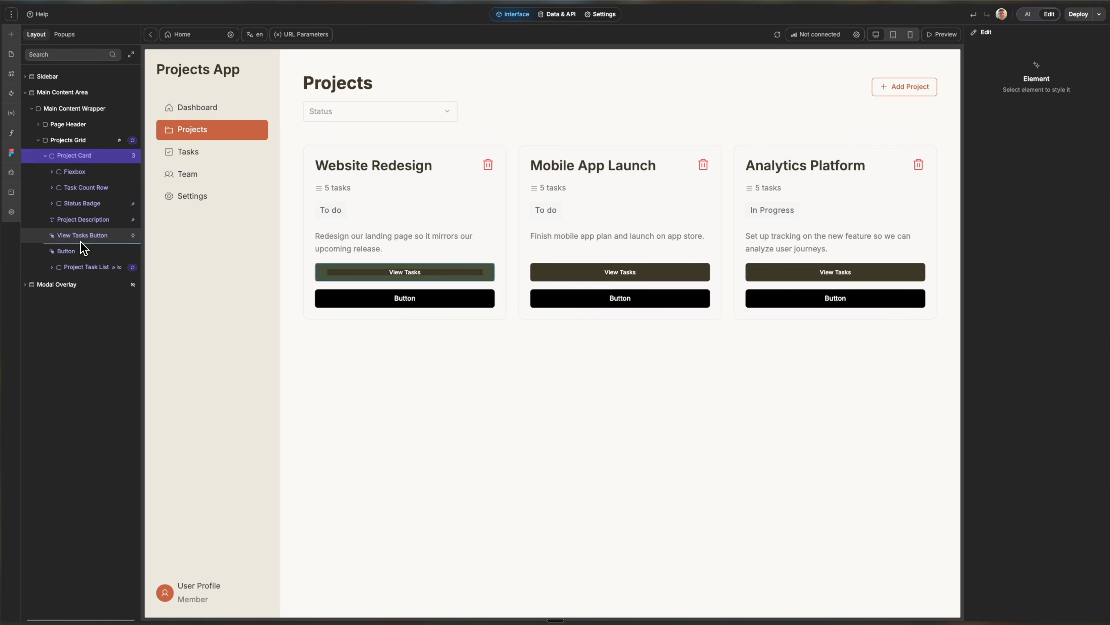
Step: Change the new button's label to "Edit Project Members"
{"action": "left_click", "coordinate": [403, 299]}
{"action": "double_click", "coordinate": [404, 299]}
{"action": "type", "text": "Edit Project Members"}
{"action": "key", "text": "Escape"}
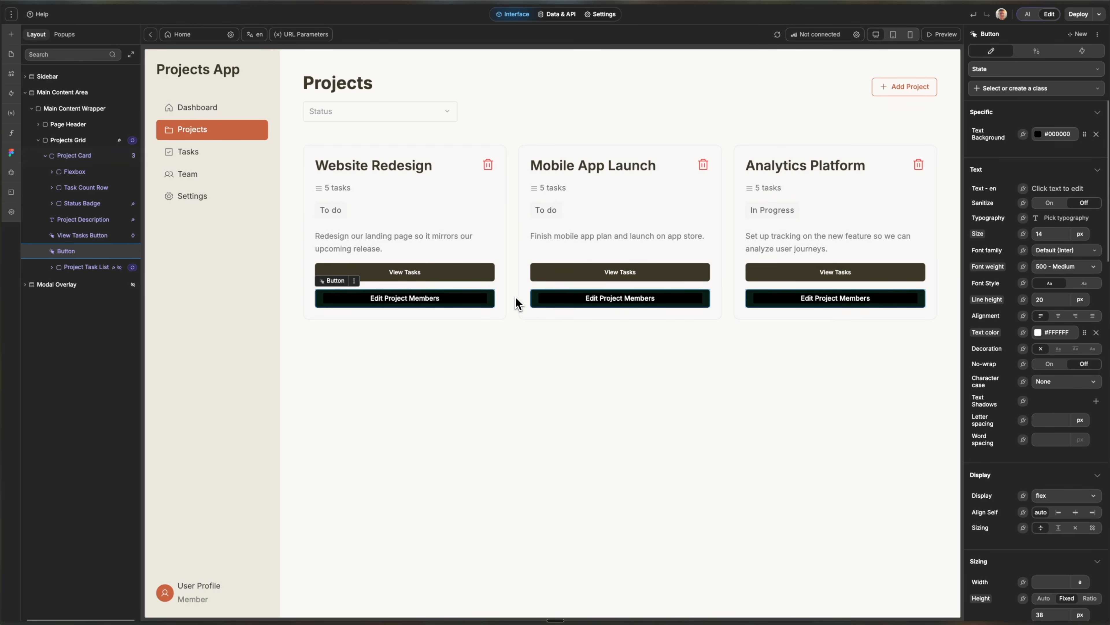
Step: Set the Edit Project Members button's text colour to #000000 and remove its background colour
{"action": "left_click", "coordinate": [1039, 333]}
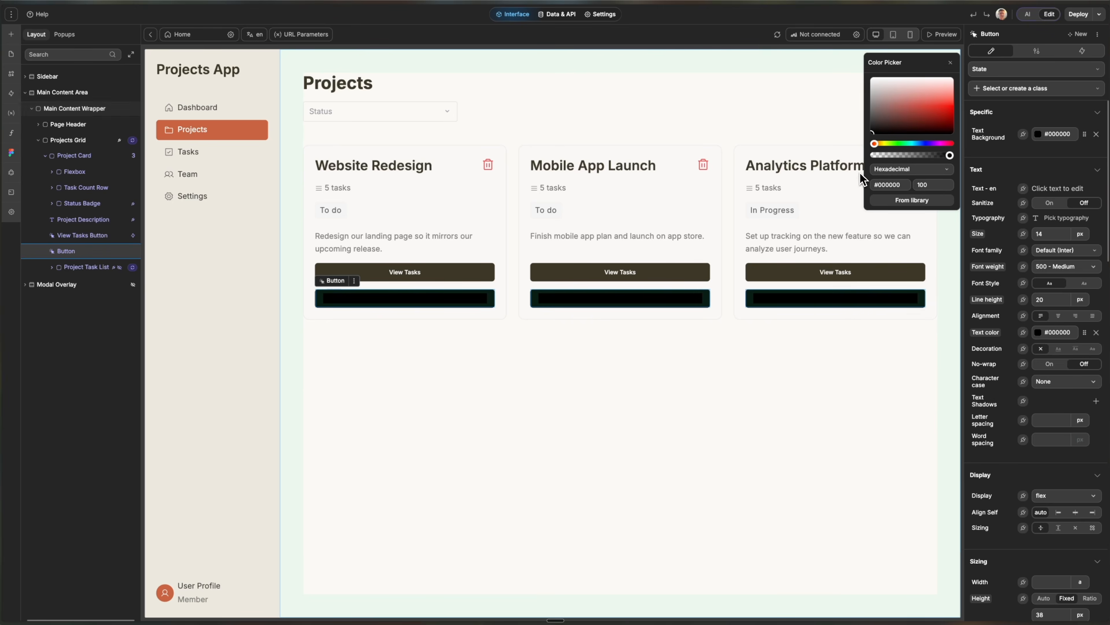
{"action": "scroll", "coordinate": [1029, 385], "scroll_direction": "down", "scroll_amount": 10}
{"action": "left_click", "coordinate": [1096, 416]}
Step: Give the Edit Project Members button a border of width 1 in a faint, mostly transparent colour
{"action": "scroll", "coordinate": [1058, 393], "scroll_direction": "down", "scroll_amount": 5}
{"action": "left_click", "coordinate": [1049, 266]}
{"action": "type", "text": "1"}
{"action": "left_click", "coordinate": [1037, 301]}
{"action": "left_click", "coordinate": [880, 155]}
{"action": "left_click", "coordinate": [950, 63]}
{"action": "left_click", "coordinate": [931, 153]}
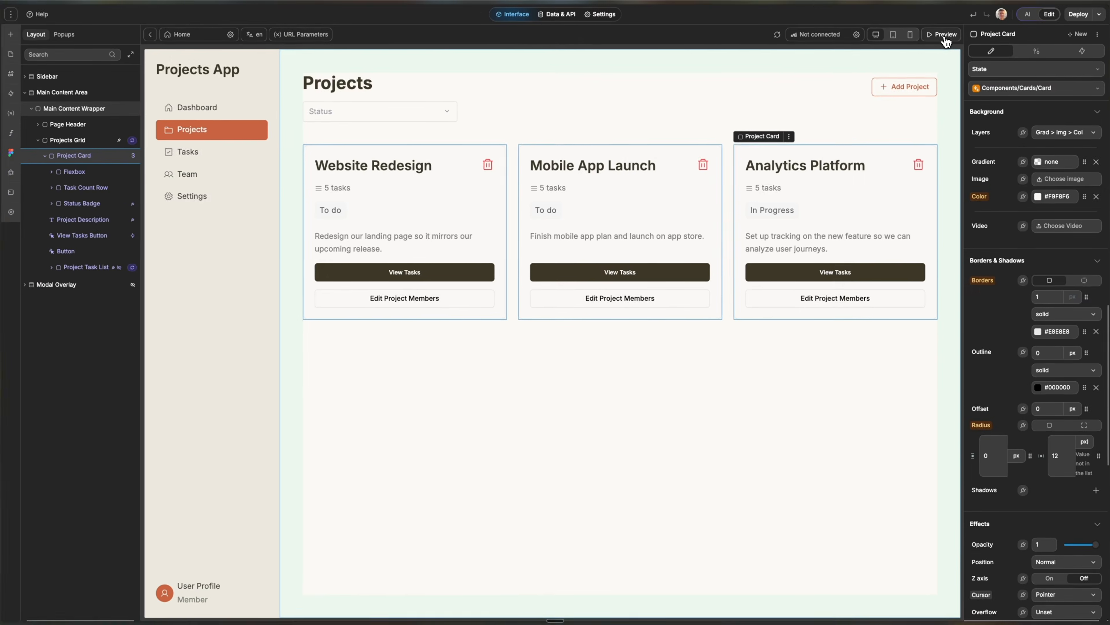
Step: Preview the page and check the options of the Status filter
{"action": "left_click", "coordinate": [816, 59]}
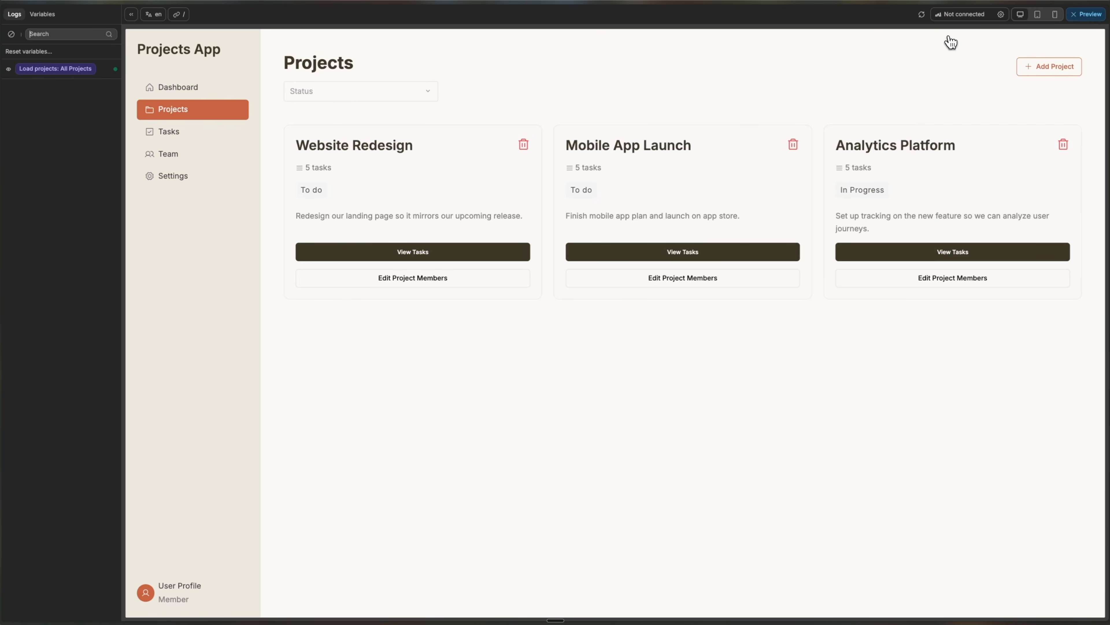
{"action": "left_click", "coordinate": [350, 90]}
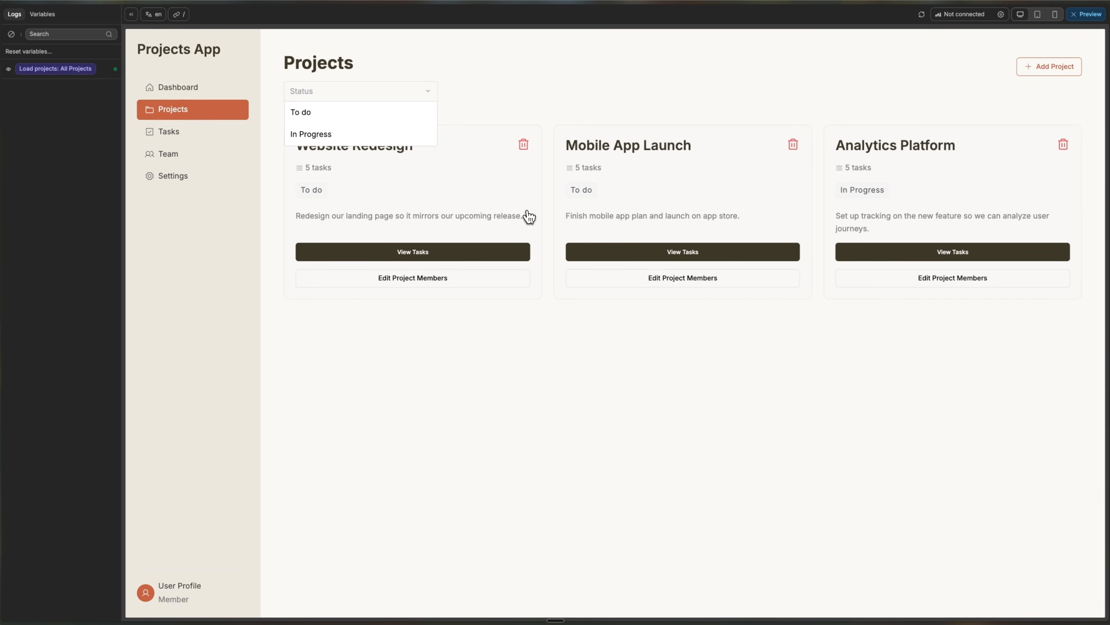
{"action": "left_click", "coordinate": [523, 230]}
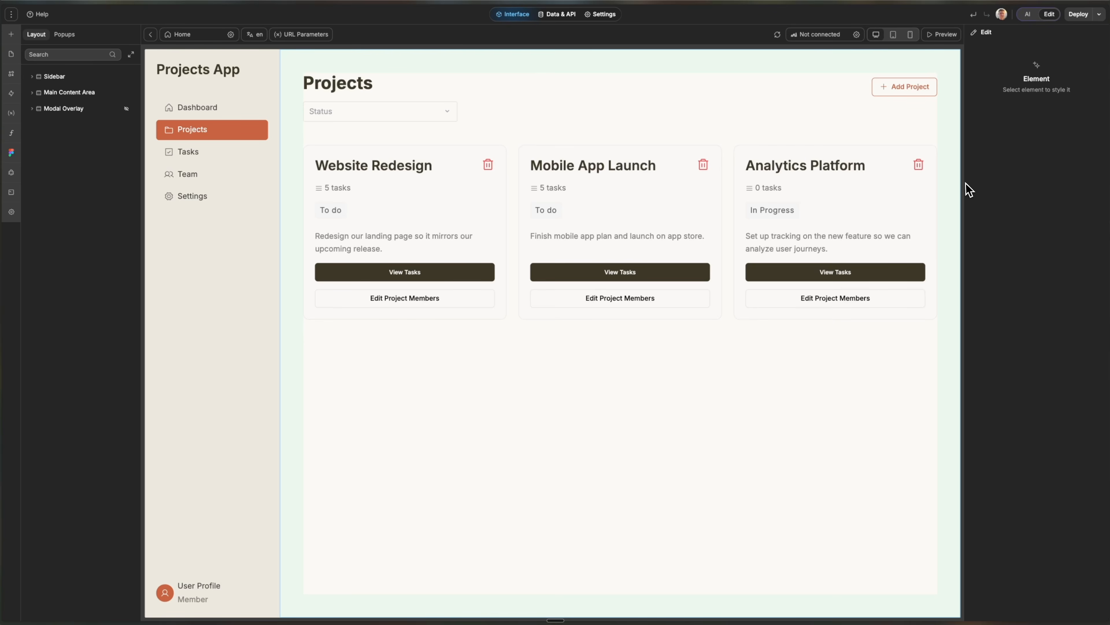
Step: Bind the Display property of the View Tasks button to a formula
{"action": "left_click", "coordinate": [774, 269]}
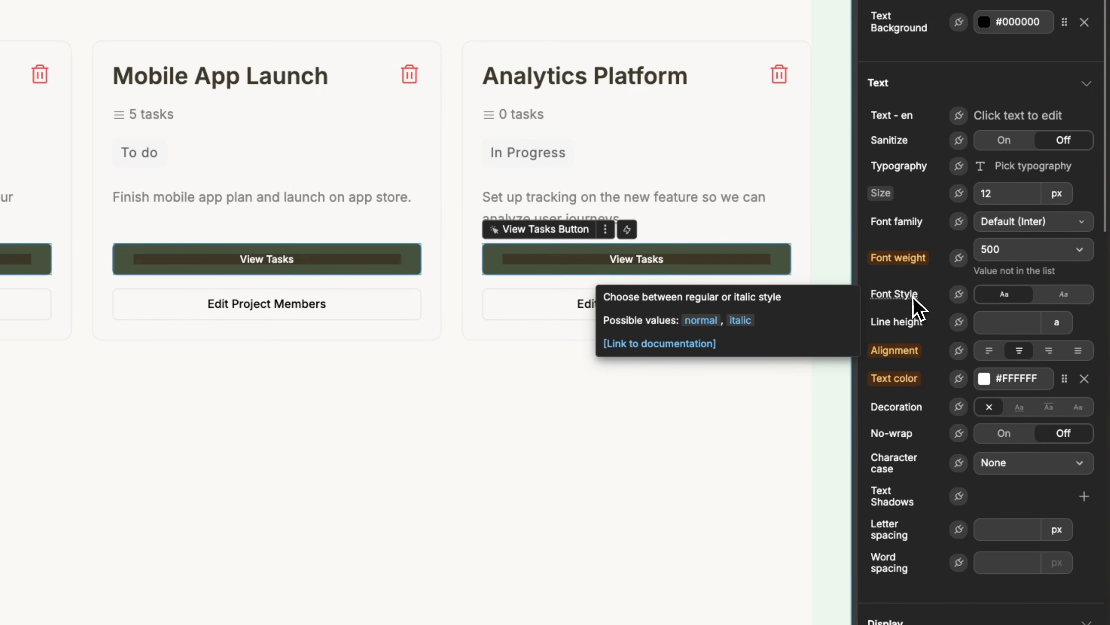
{"action": "scroll", "coordinate": [999, 299], "scroll_direction": "down", "scroll_amount": 5}
{"action": "scroll", "coordinate": [915, 299], "scroll_direction": "down", "scroll_amount": 1}
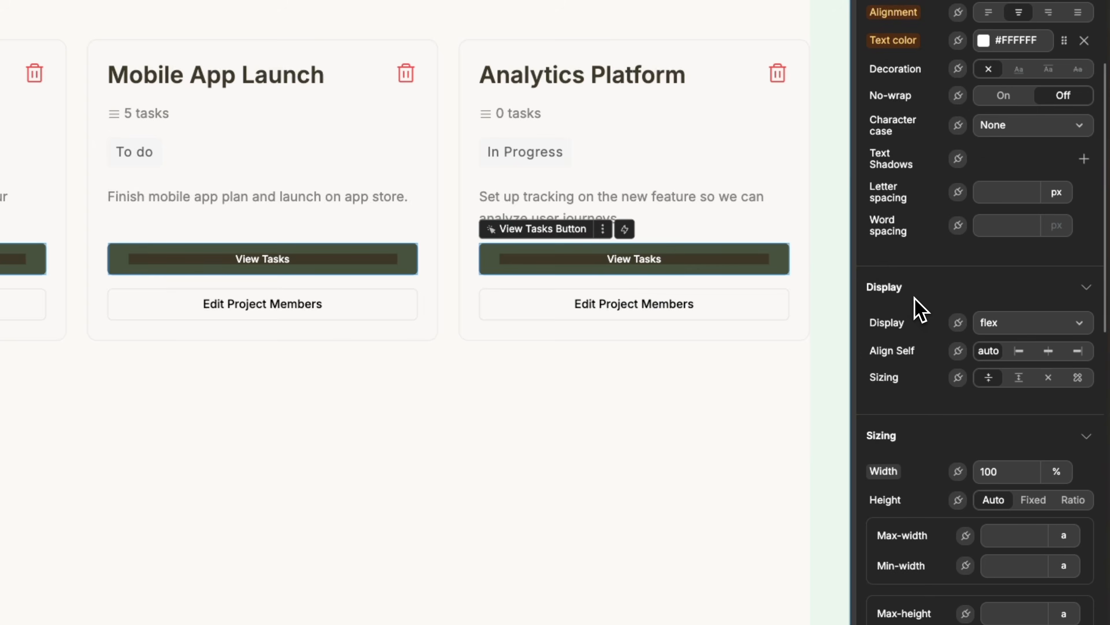
{"action": "mouse_move", "coordinate": [892, 324]}
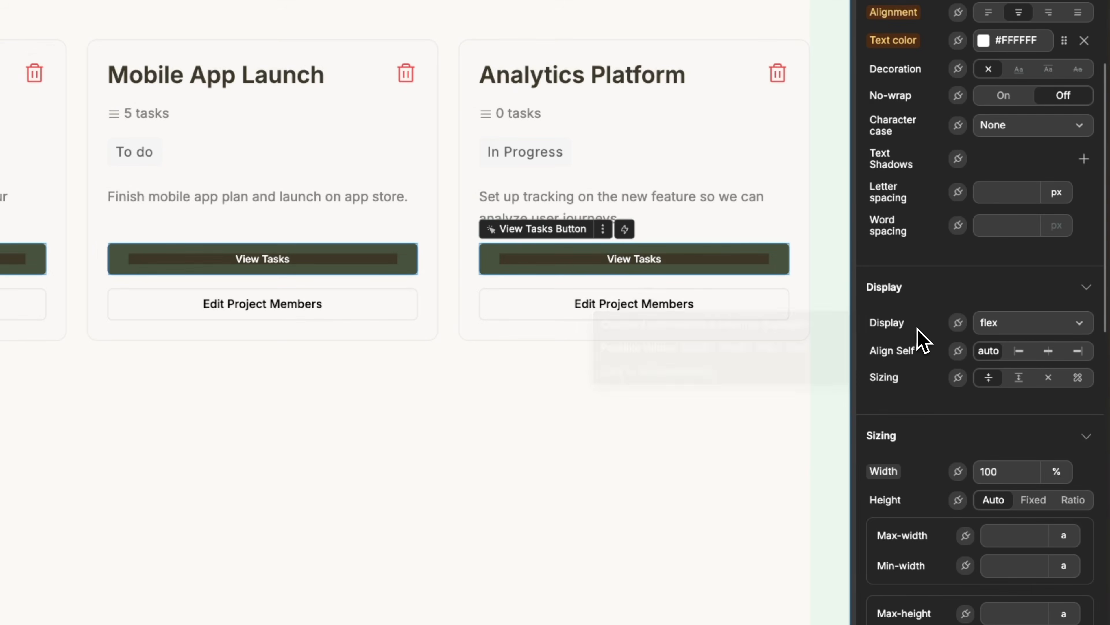
{"action": "left_click", "coordinate": [958, 323]}
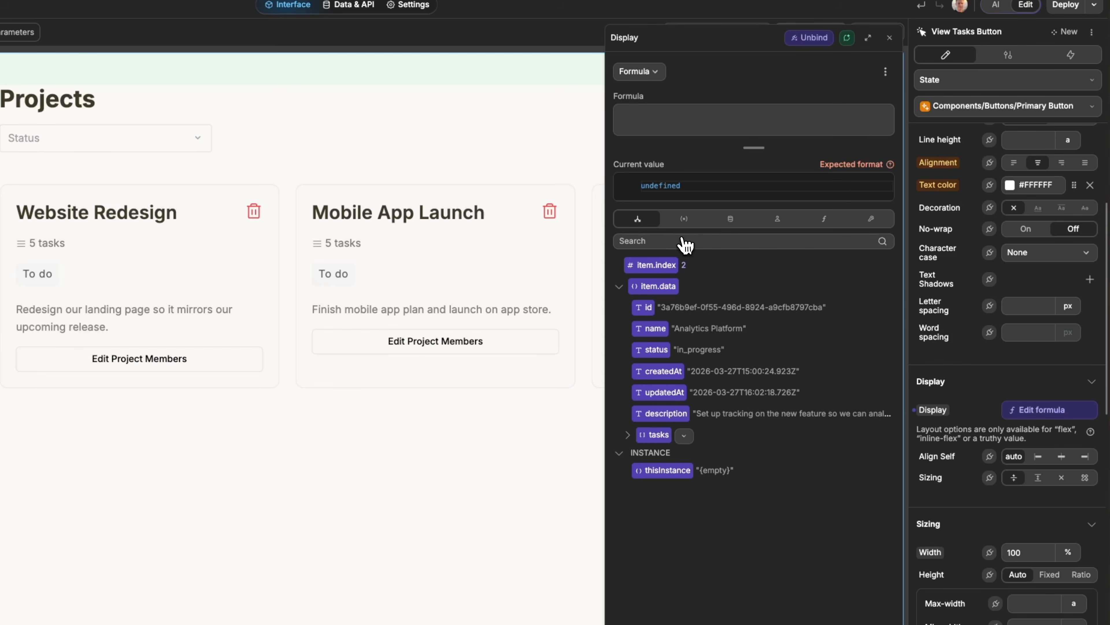
Step: Start an if formula for the display binding with the item's tasks length as its condition
{"action": "left_click", "coordinate": [697, 226]}
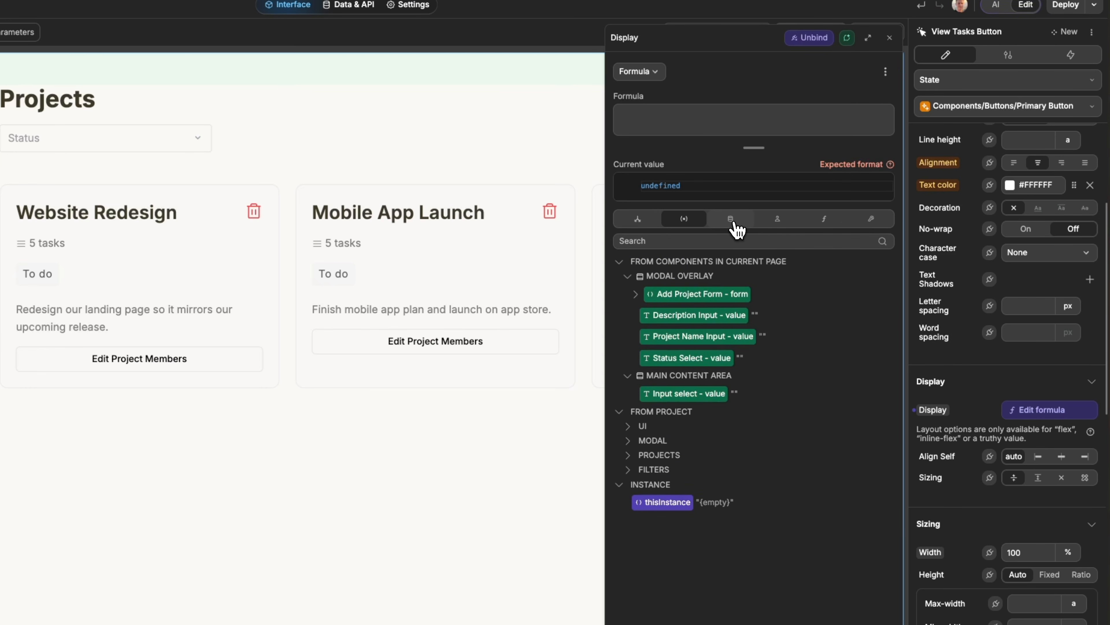
{"action": "left_click", "coordinate": [743, 229]}
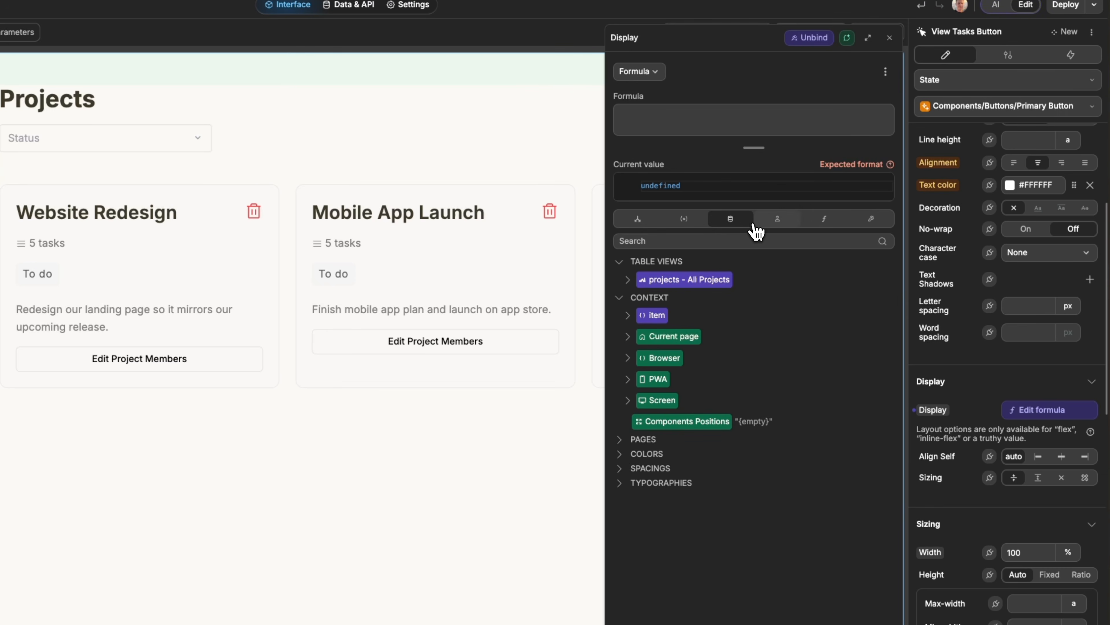
{"action": "left_click", "coordinate": [824, 228]}
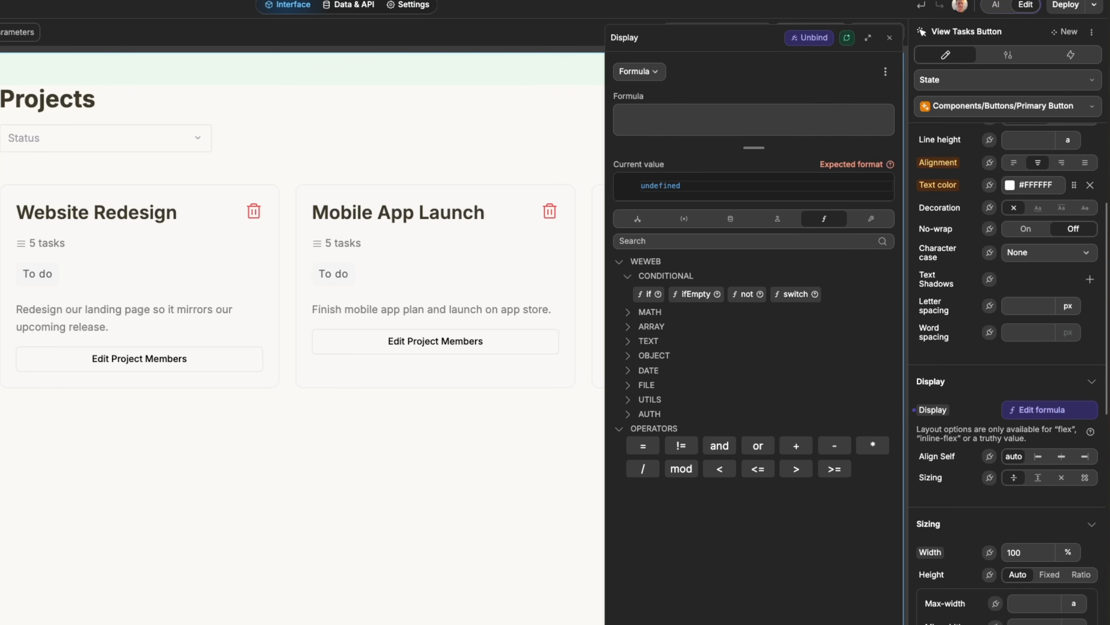
{"action": "left_click", "coordinate": [649, 294]}
{"action": "left_click", "coordinate": [638, 218]}
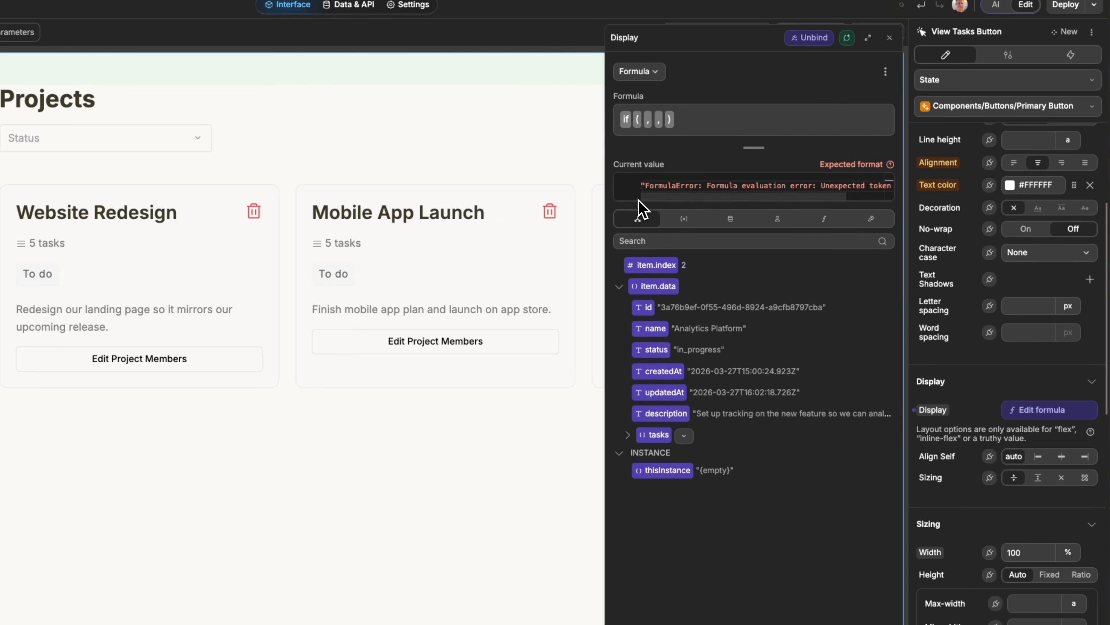
{"action": "left_click", "coordinate": [628, 435]}
{"action": "left_click", "coordinate": [657, 479]}
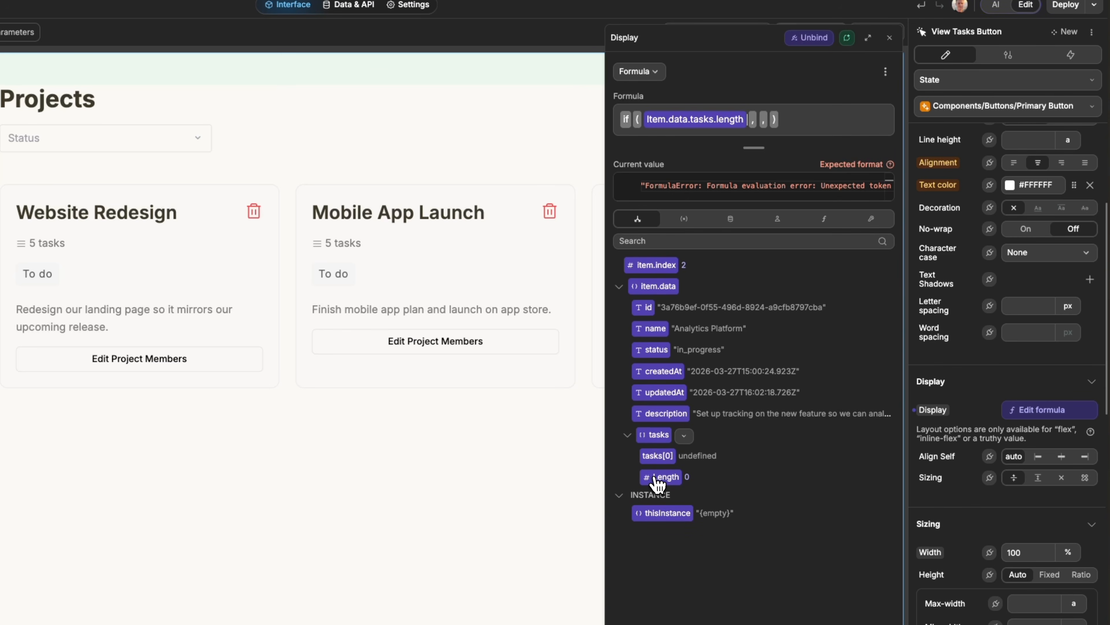
Step: Complete the display formula with the comparison > 0 and the results true and false, and preview the page
{"action": "type", "text": "> 0"}
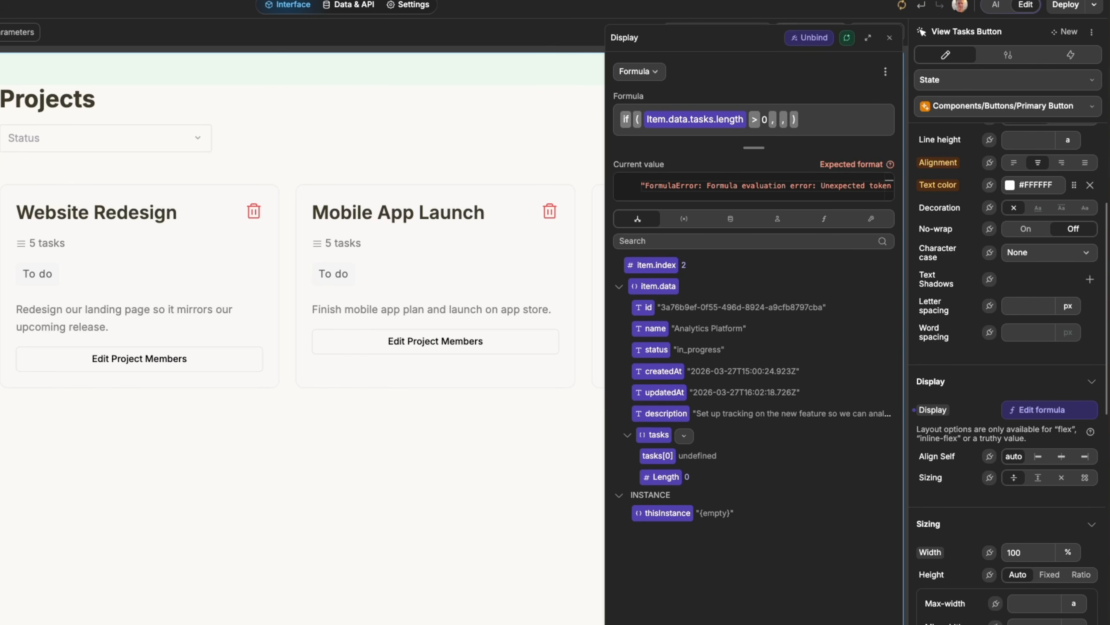
{"action": "type", "text": ", true,"}
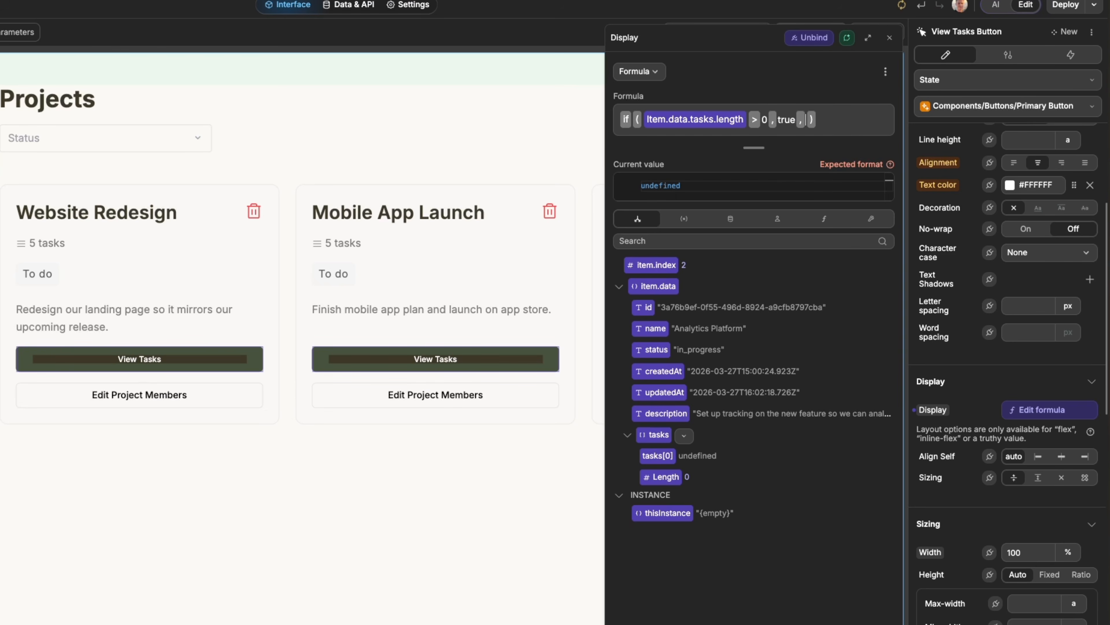
{"action": "type", "text": "false"}
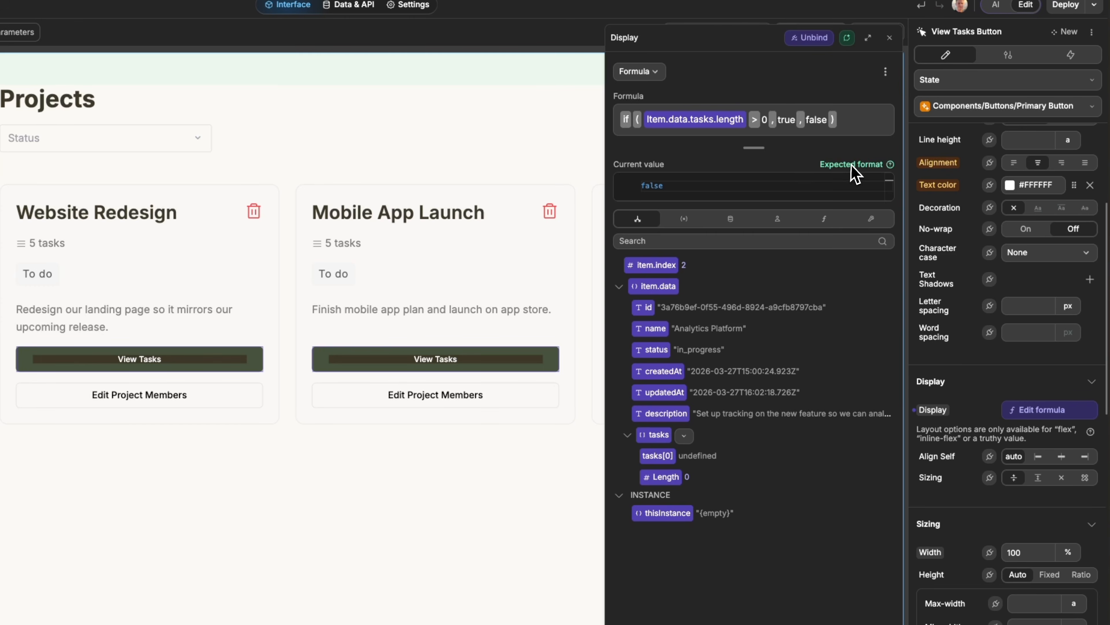
{"action": "mouse_move", "coordinate": [890, 166]}
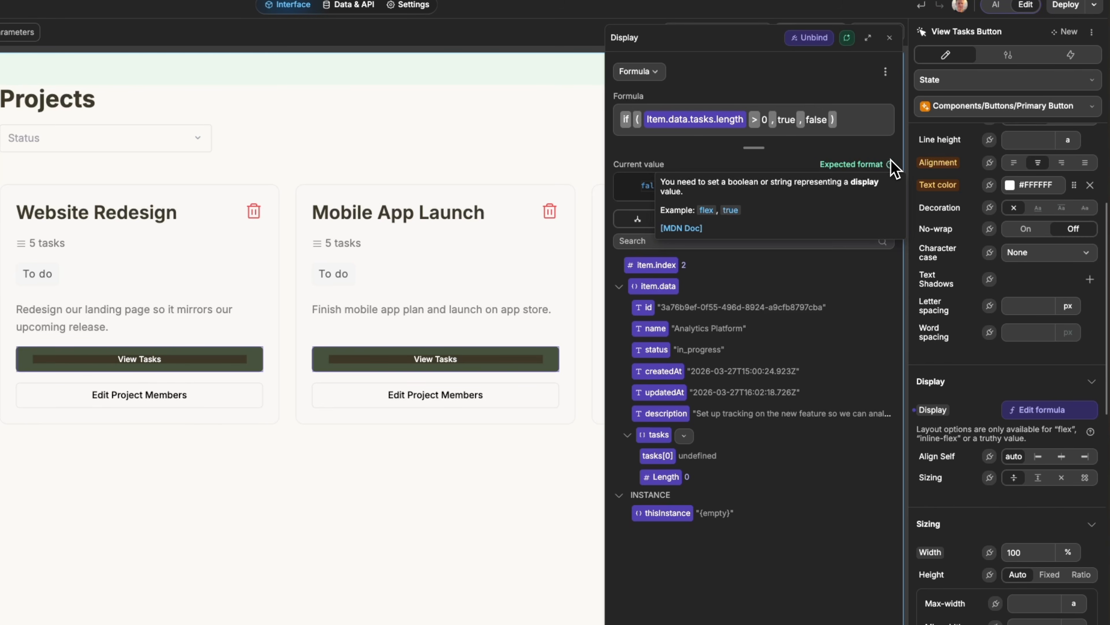
{"action": "left_click", "coordinate": [889, 38]}
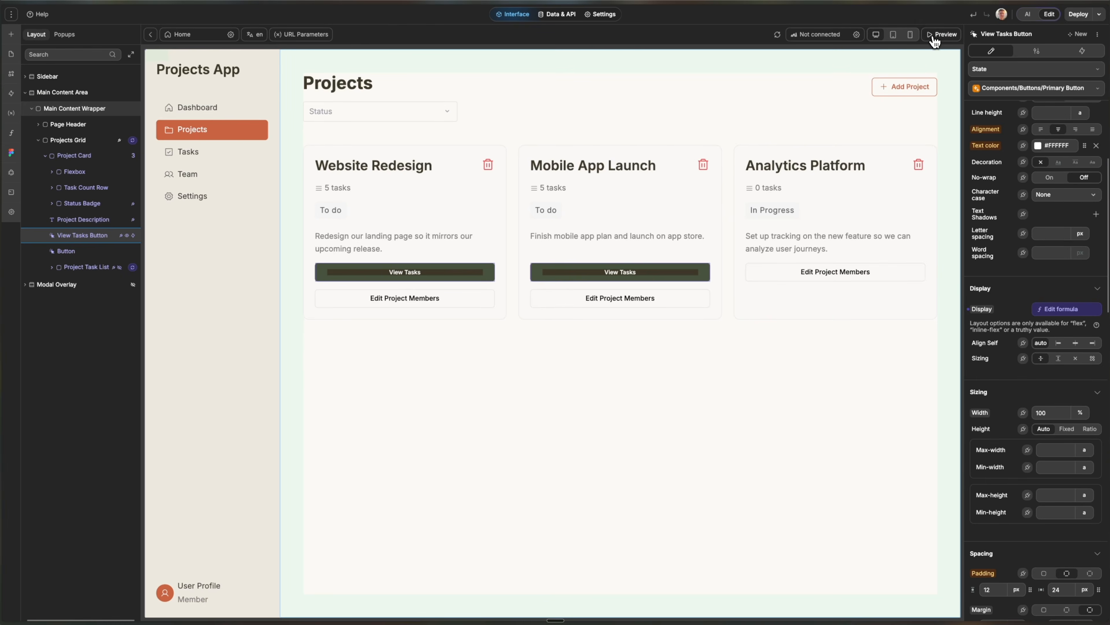
{"action": "left_click", "coordinate": [933, 39]}
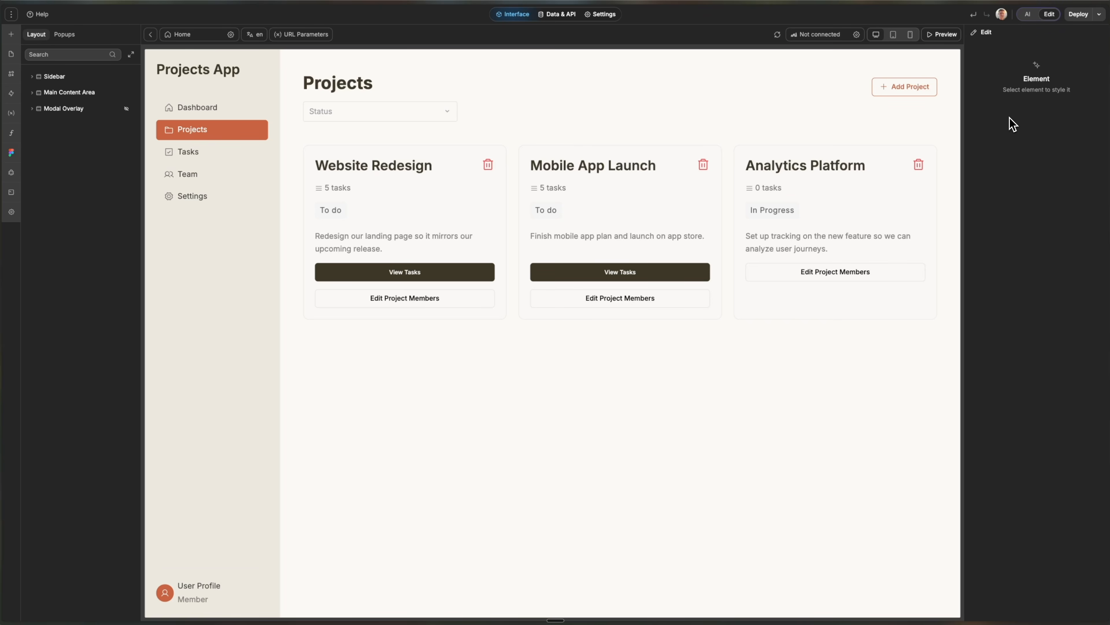
Step: Inspect the formula that supplies the Projects Grid's repeated items
{"action": "left_click", "coordinate": [727, 213]}
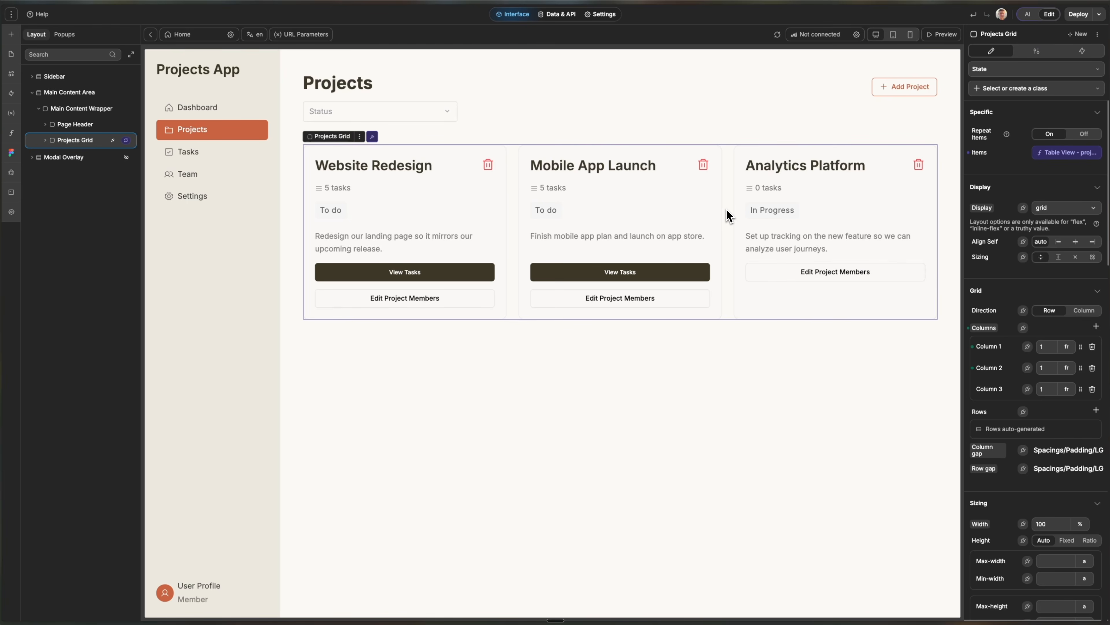
{"action": "left_click", "coordinate": [1064, 165]}
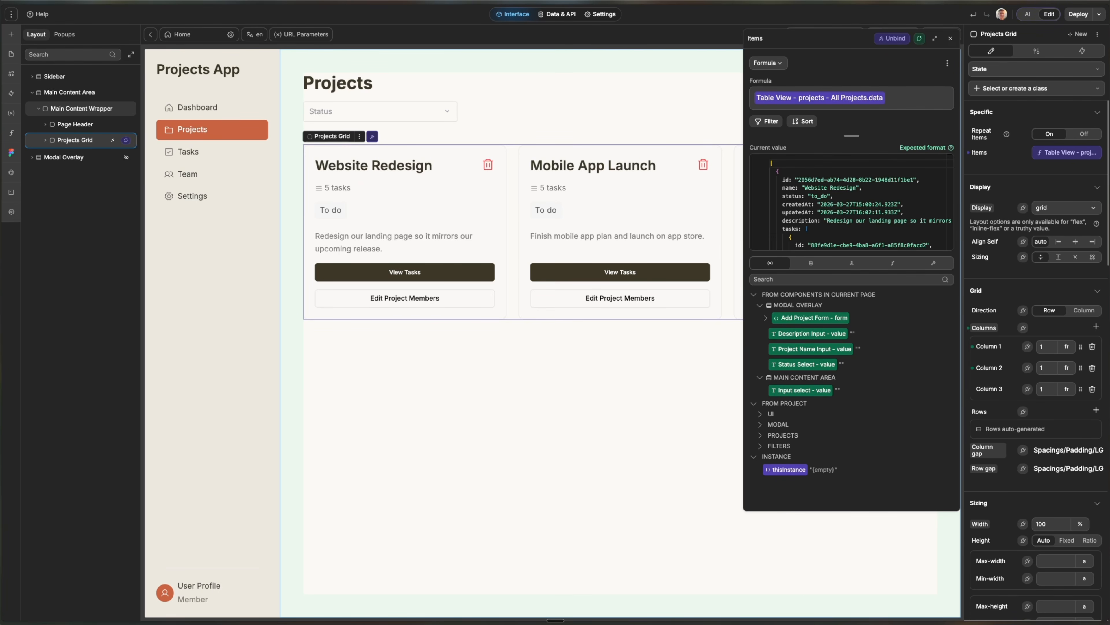
{"action": "left_click", "coordinate": [950, 38]}
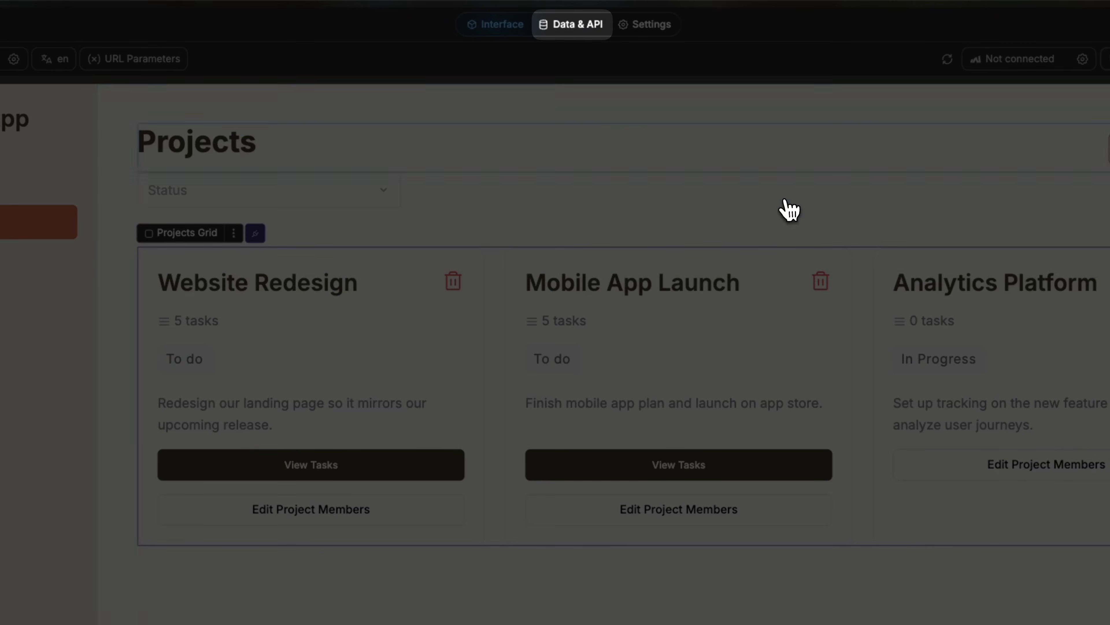
Step: Examine the projects and tasks tables in the data area, and open the All Projects view
{"action": "left_click", "coordinate": [575, 33]}
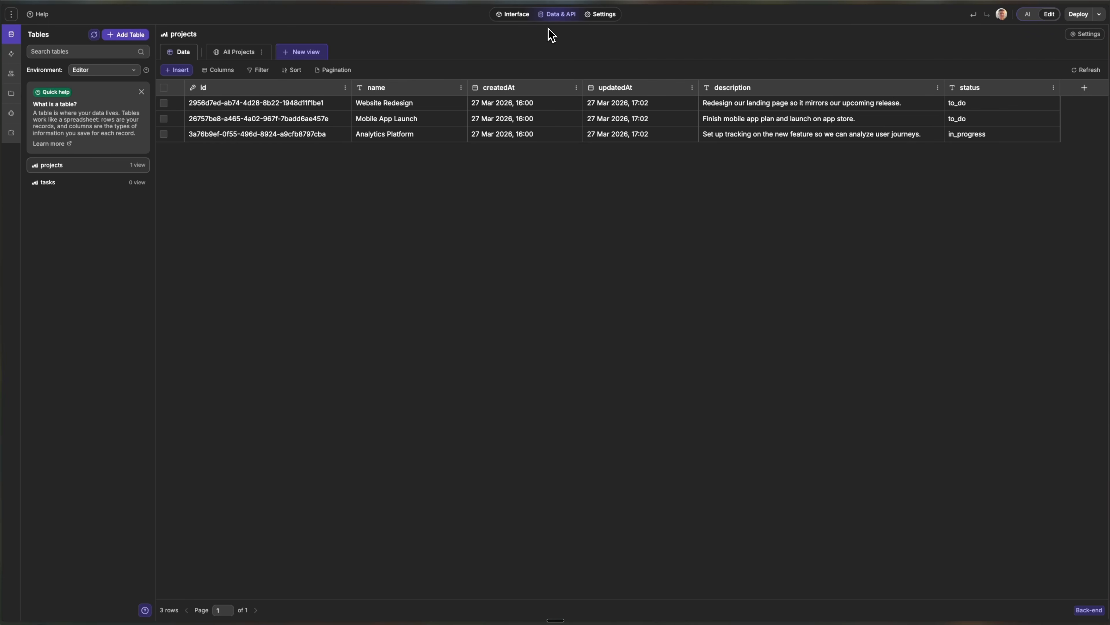
{"action": "left_click", "coordinate": [61, 187]}
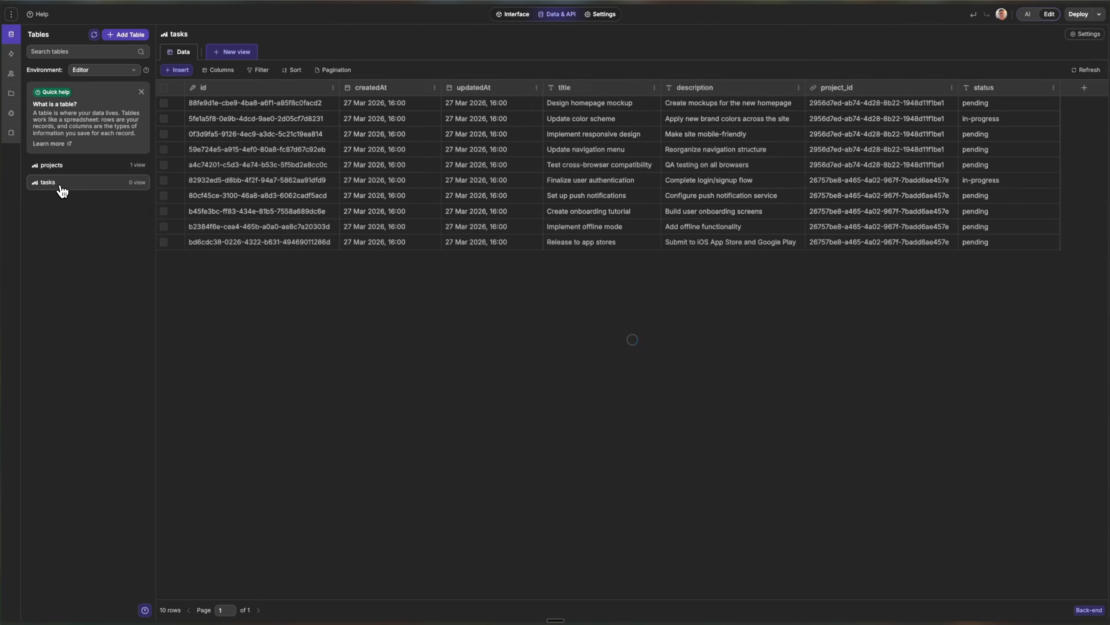
{"action": "left_click", "coordinate": [79, 169]}
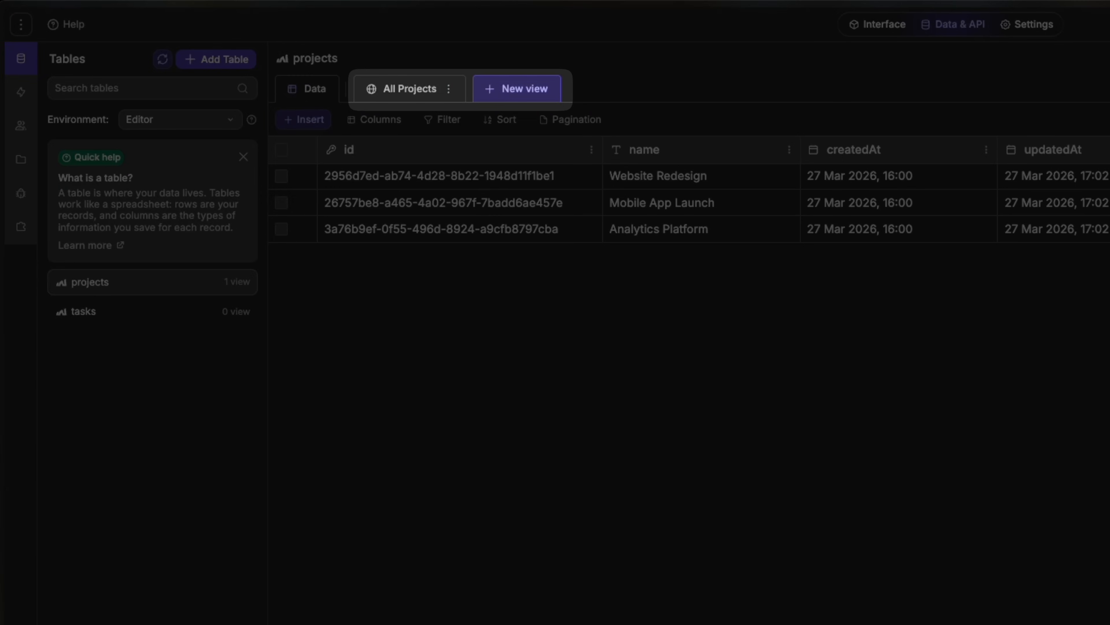
{"action": "left_click", "coordinate": [385, 93]}
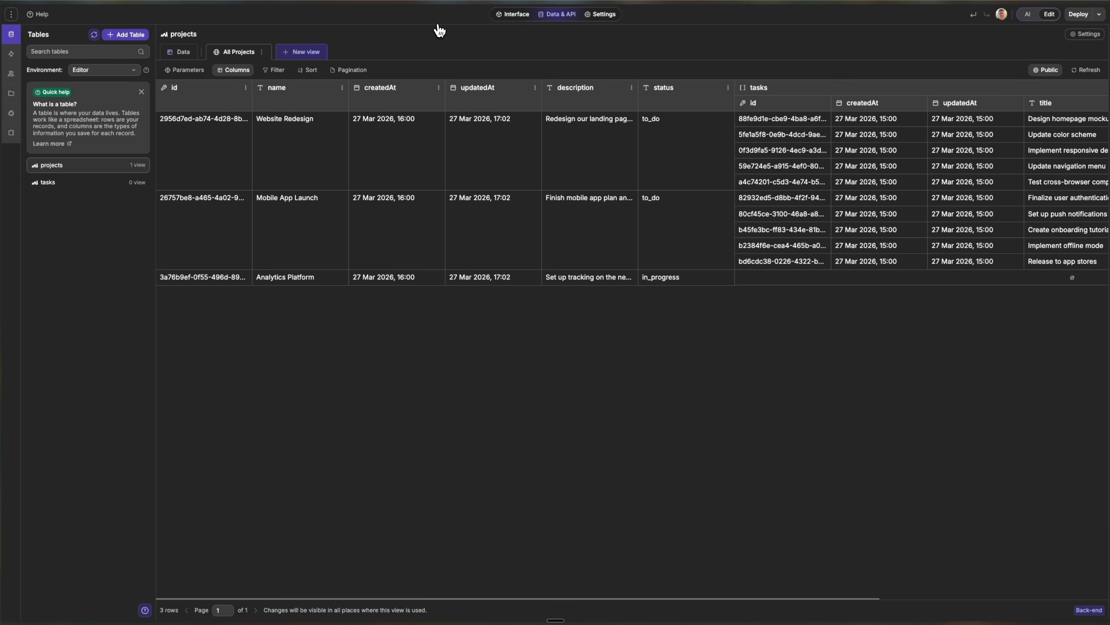
Step: Return to the interface editor and examine the All Projects table view among the data sources for the Projects Grid's items
{"action": "left_click", "coordinate": [516, 15]}
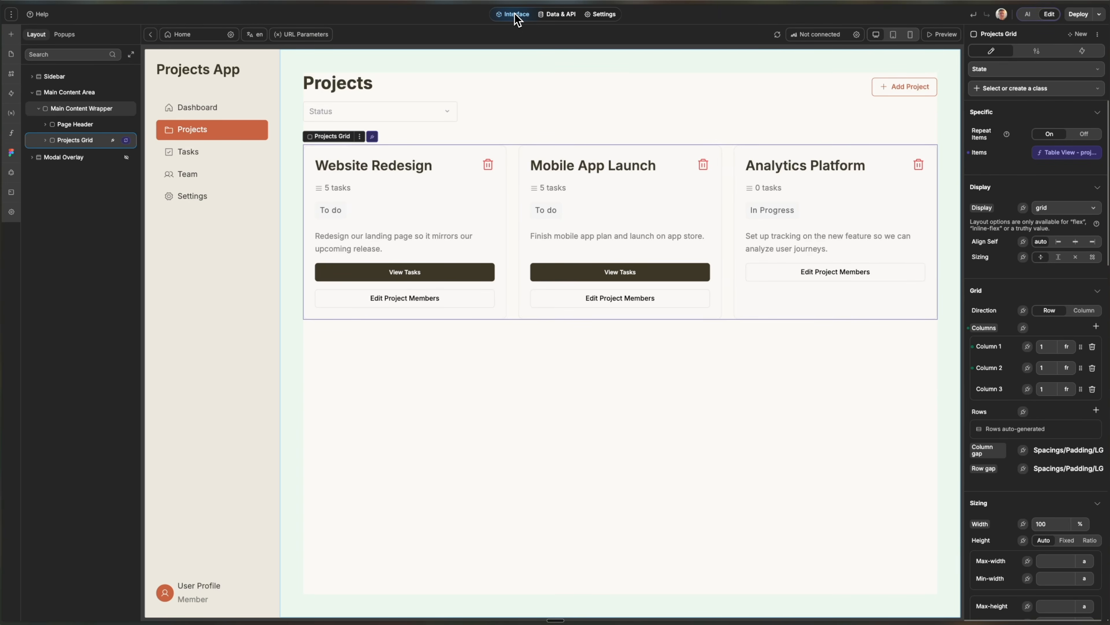
{"action": "left_click", "coordinate": [1053, 157]}
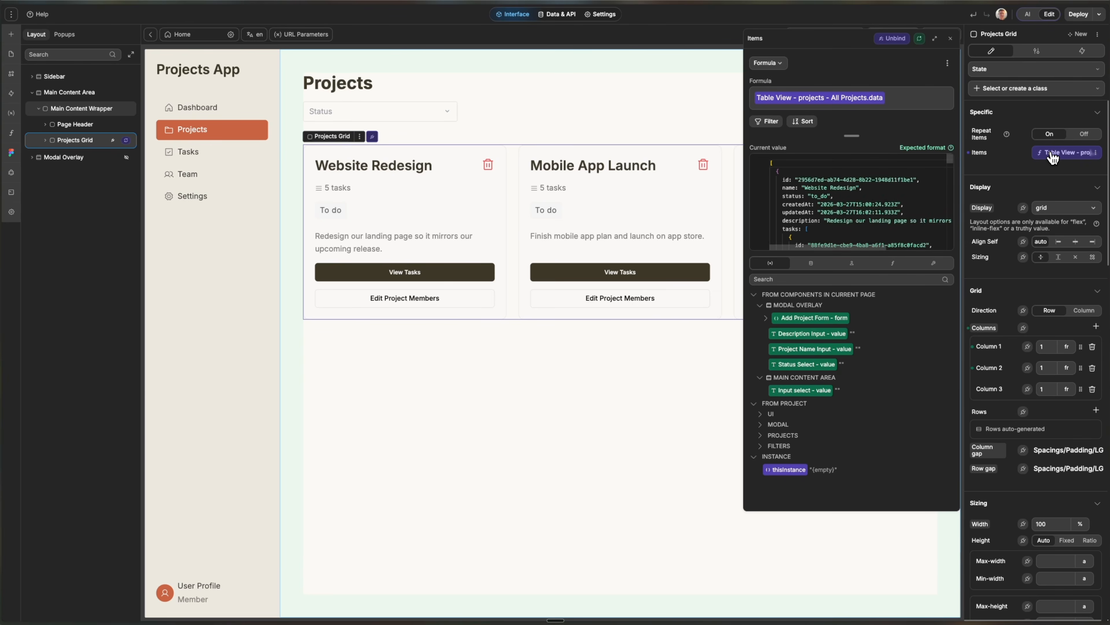
{"action": "left_click", "coordinate": [812, 263]}
{"action": "left_click", "coordinate": [761, 307]}
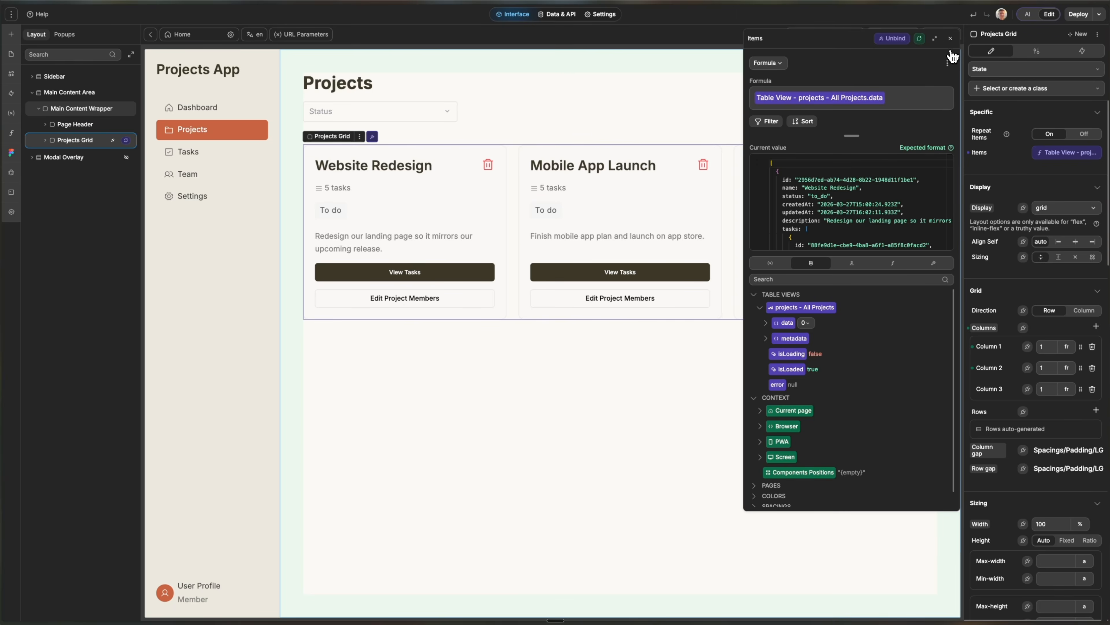
Step: Close the items formula, review the All Projects view of the projects table, and return to the interface editor
{"action": "left_click", "coordinate": [950, 39]}
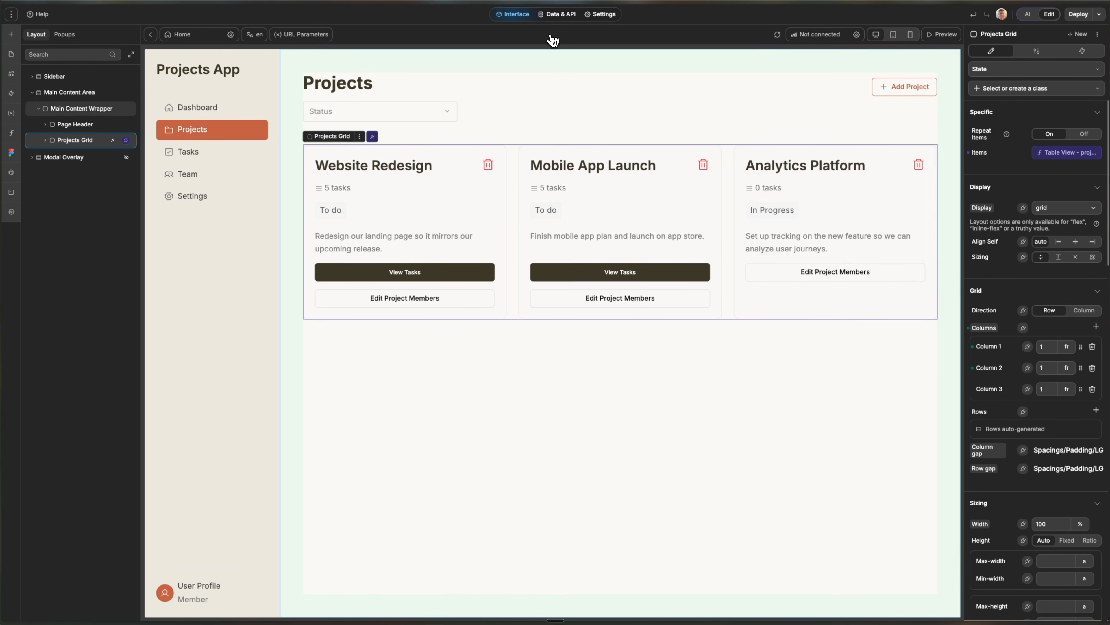
{"action": "left_click", "coordinate": [559, 16]}
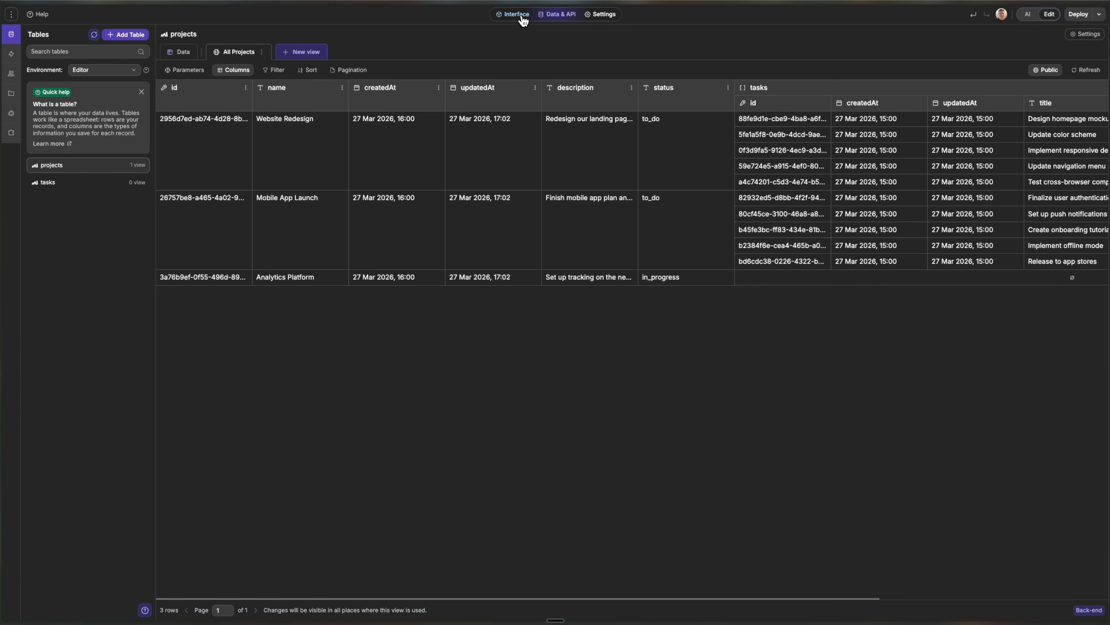
{"action": "left_click", "coordinate": [516, 14]}
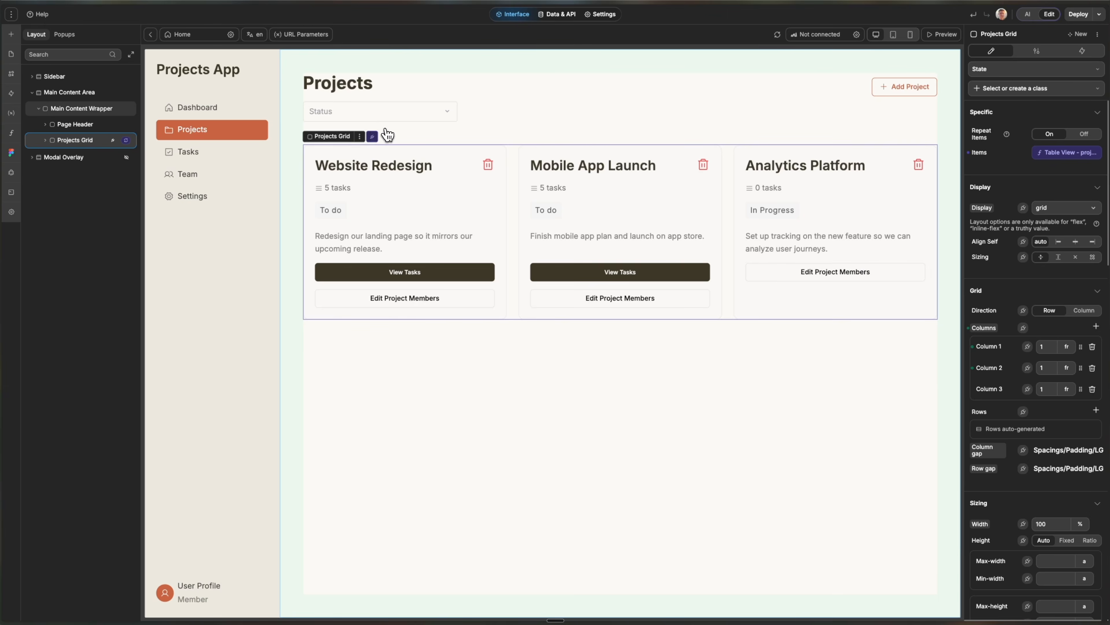
Step: Preview the page to check the Status dropdown above the project cards, and return to editing
{"action": "left_click", "coordinate": [944, 35]}
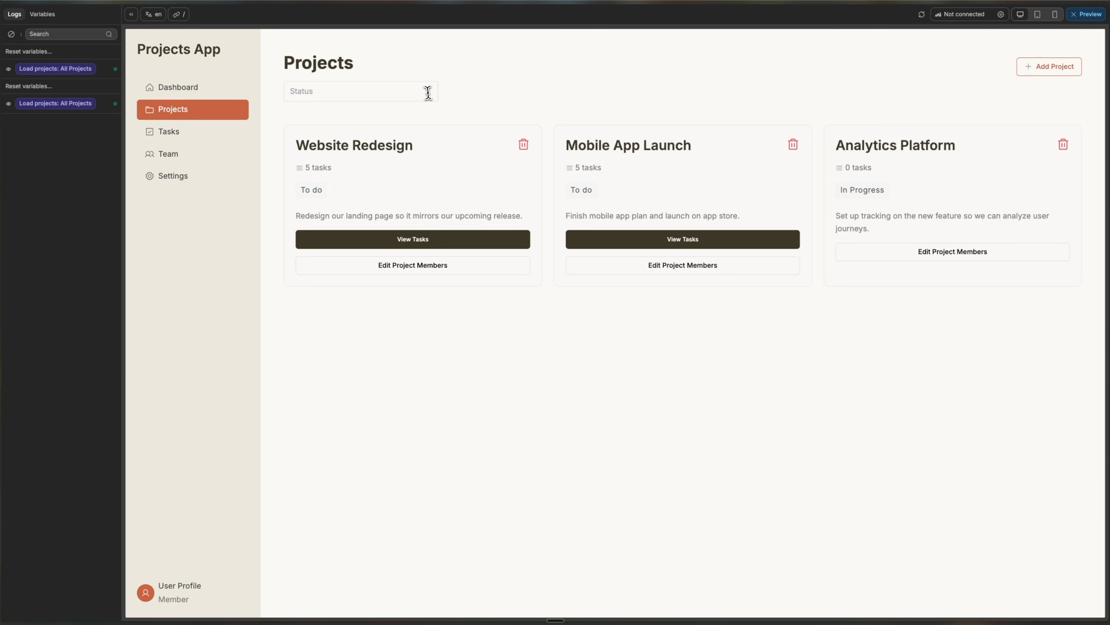
{"action": "left_click", "coordinate": [428, 92]}
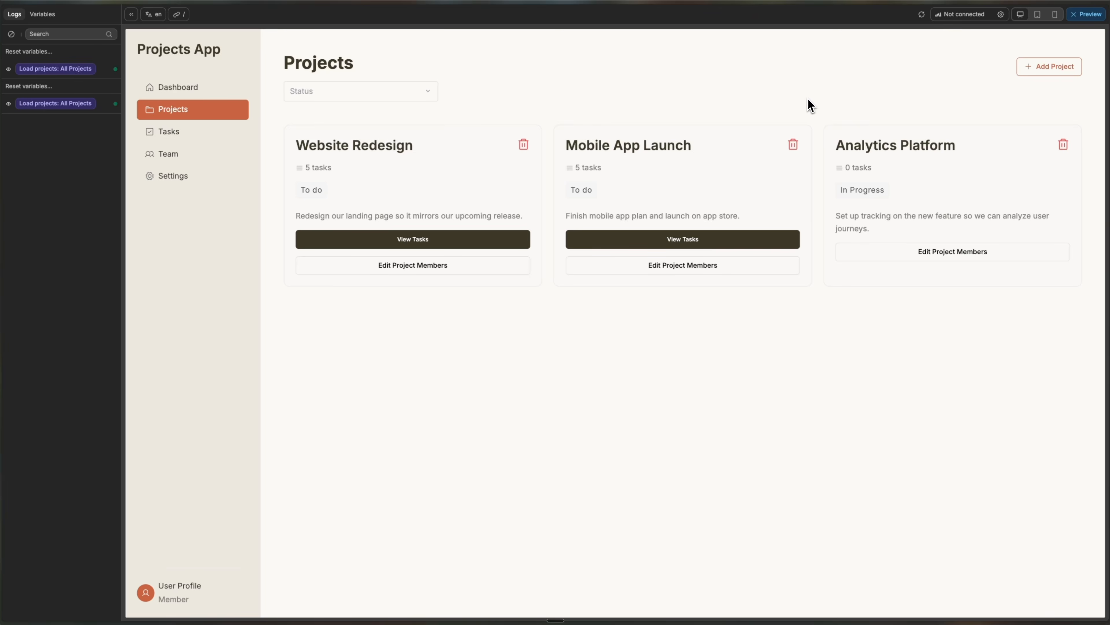
{"action": "left_click", "coordinate": [1086, 14]}
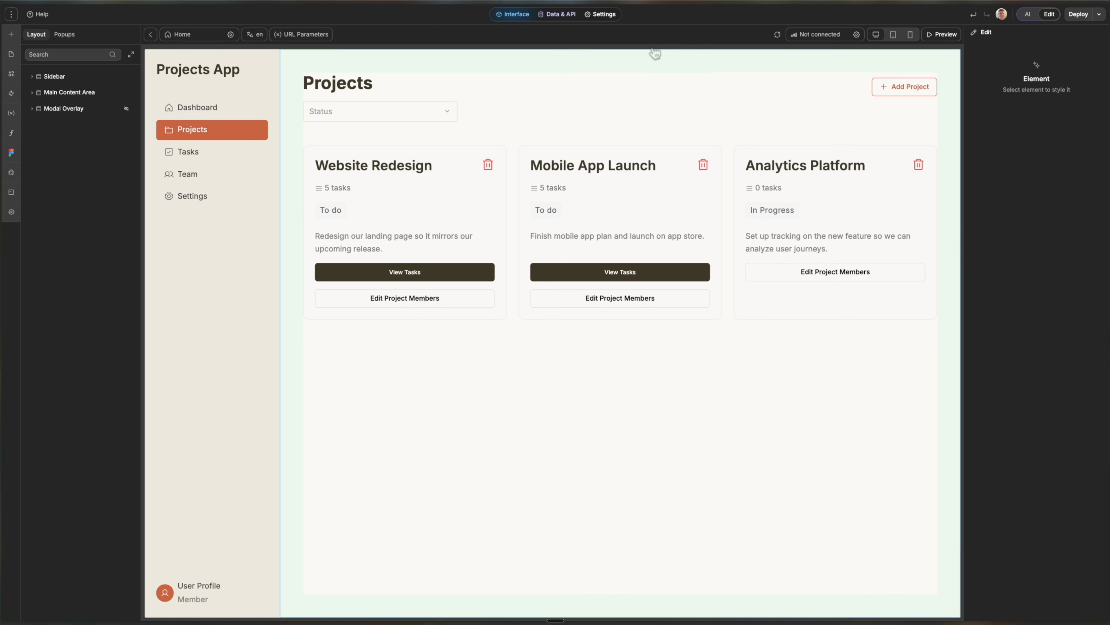
Step: Add a text parameter named status to the All Projects view and save it
{"action": "left_click", "coordinate": [557, 14]}
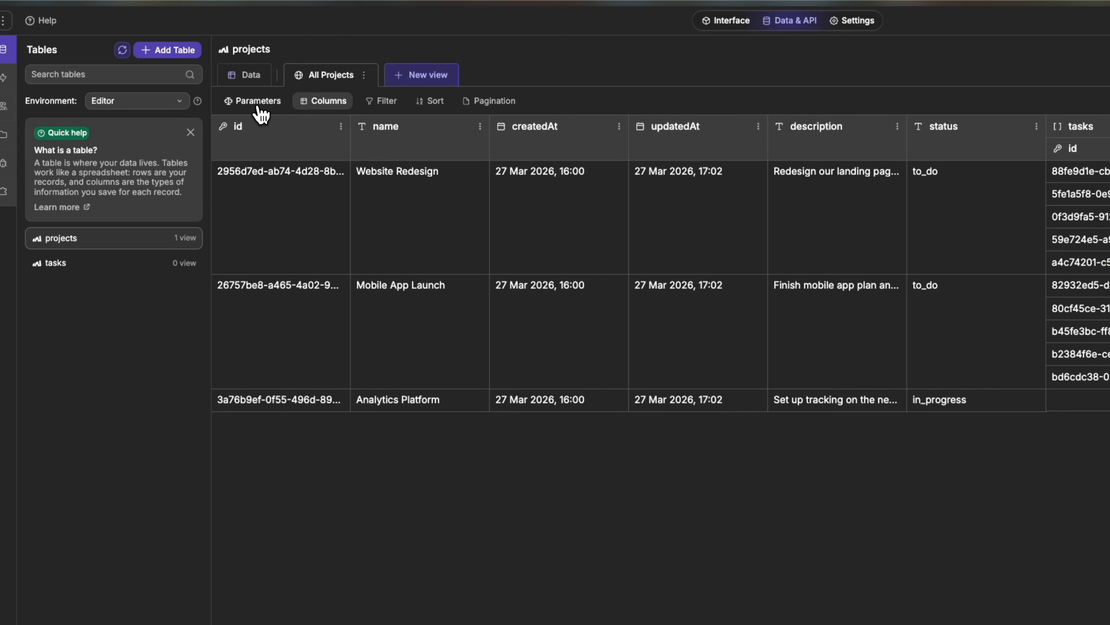
{"action": "left_click", "coordinate": [260, 107]}
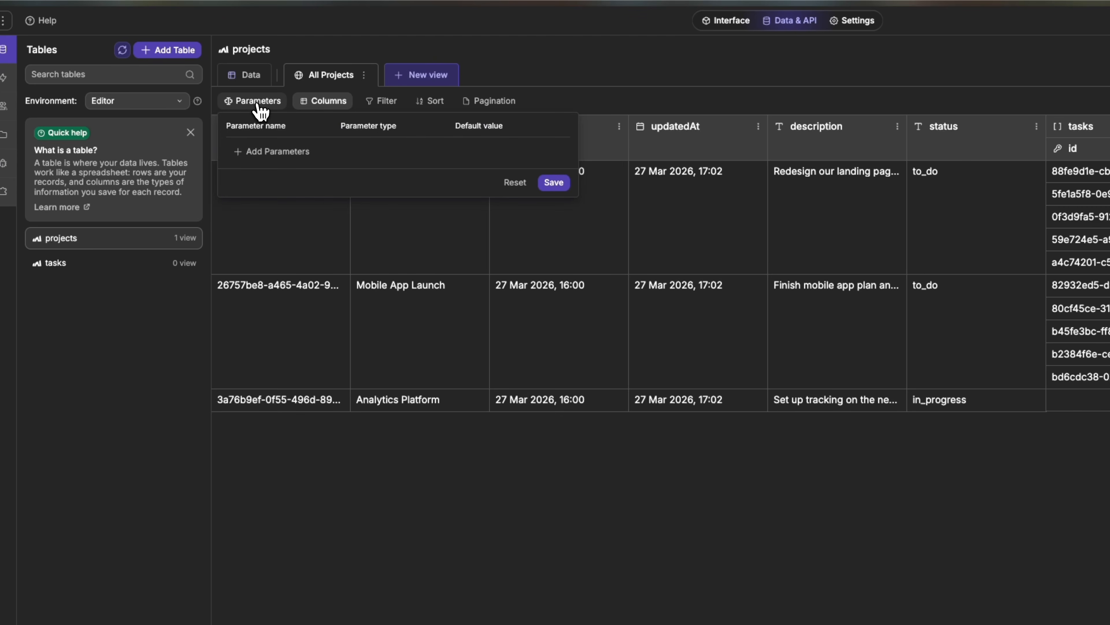
{"action": "left_click", "coordinate": [262, 151]}
{"action": "type", "text": "status"}
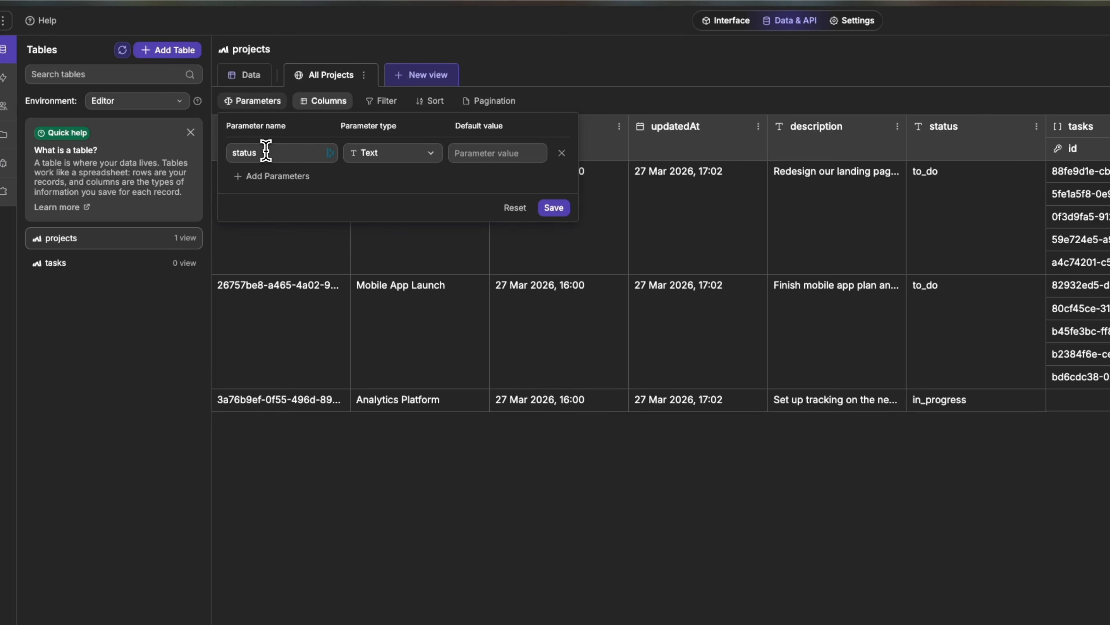
{"action": "left_click", "coordinate": [549, 208]}
Step: Add a filter condition on the projects table's status column with the operator Is
{"action": "left_click", "coordinate": [385, 107]}
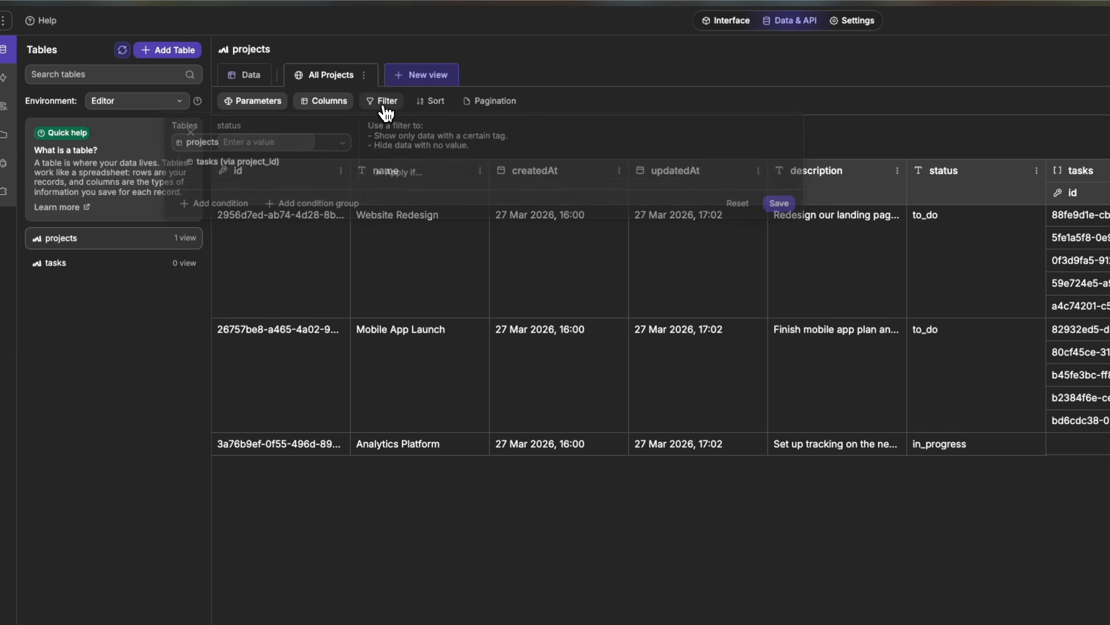
{"action": "left_click", "coordinate": [206, 207]}
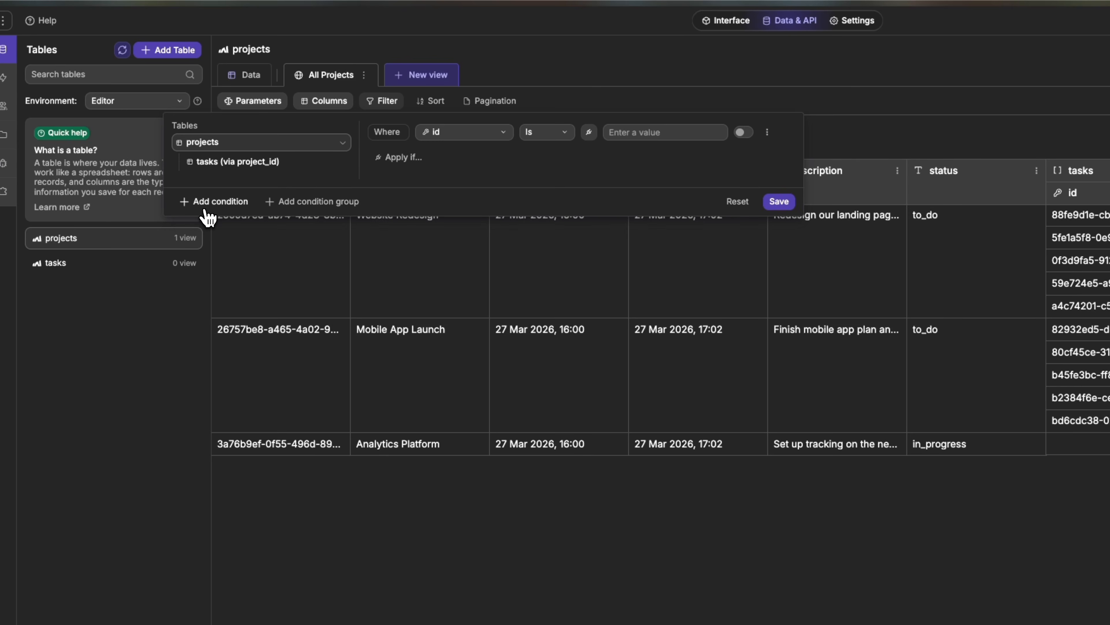
{"action": "left_click", "coordinate": [480, 142]}
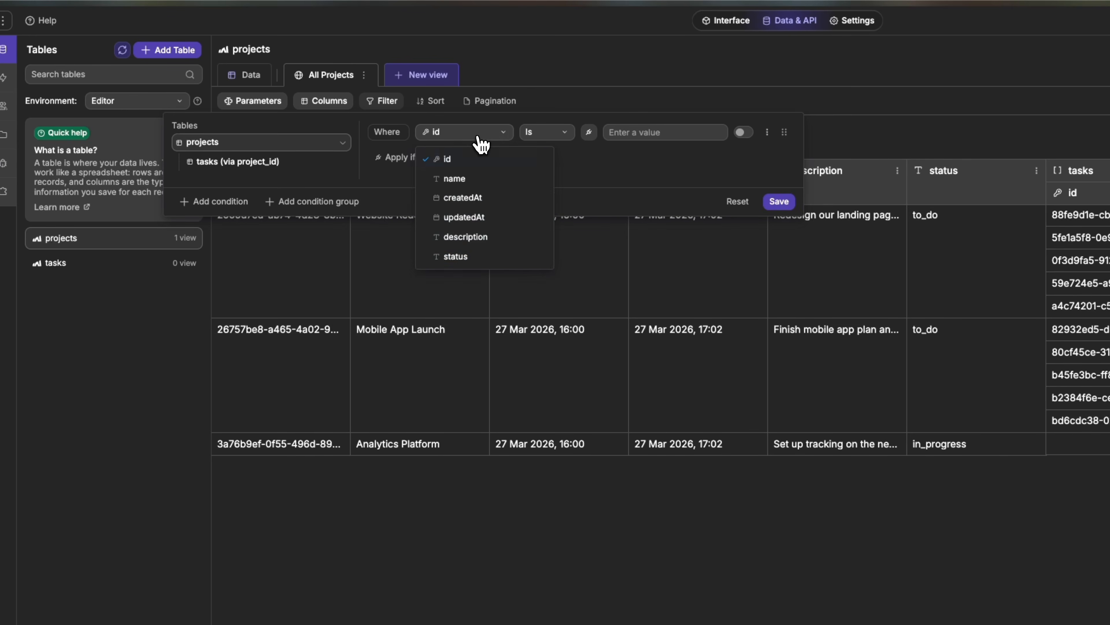
{"action": "left_click", "coordinate": [457, 256]}
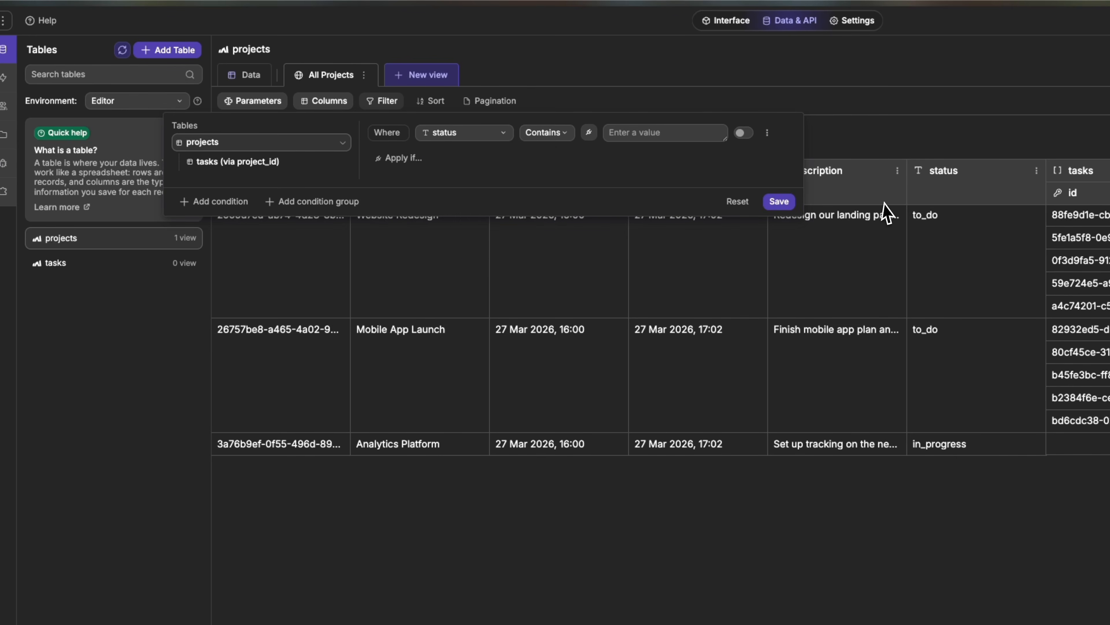
{"action": "left_click", "coordinate": [550, 135]}
{"action": "left_click", "coordinate": [541, 188]}
Step: Bind the filter value to the status parameter, ignored if empty, and test the saved filter with to_do
{"action": "left_click", "coordinate": [594, 136]}
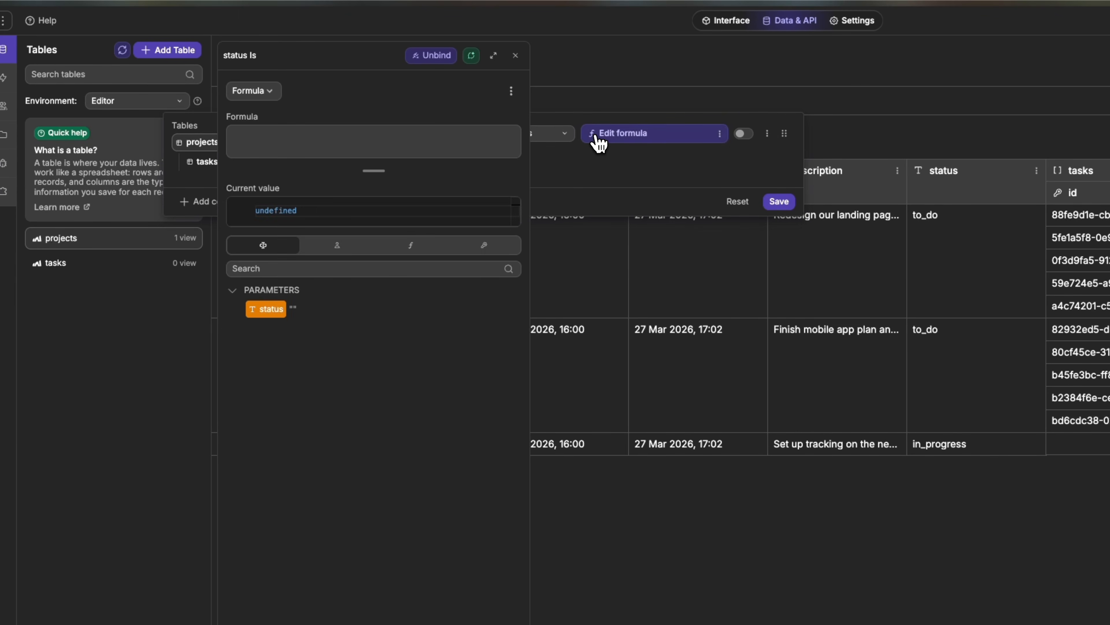
{"action": "left_click", "coordinate": [264, 310]}
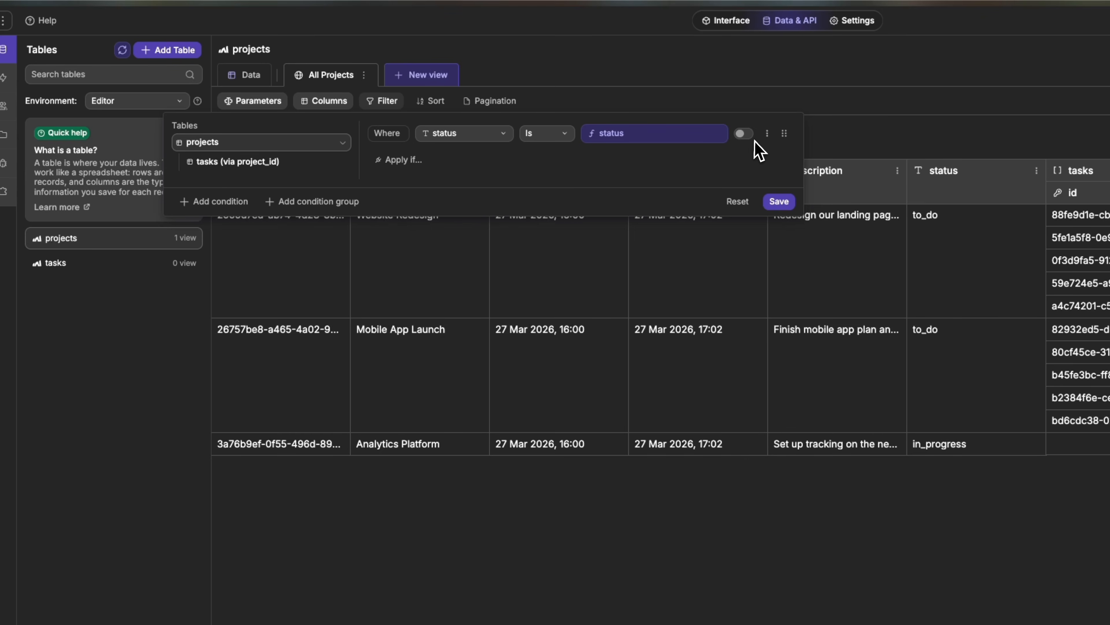
{"action": "left_click", "coordinate": [746, 135]}
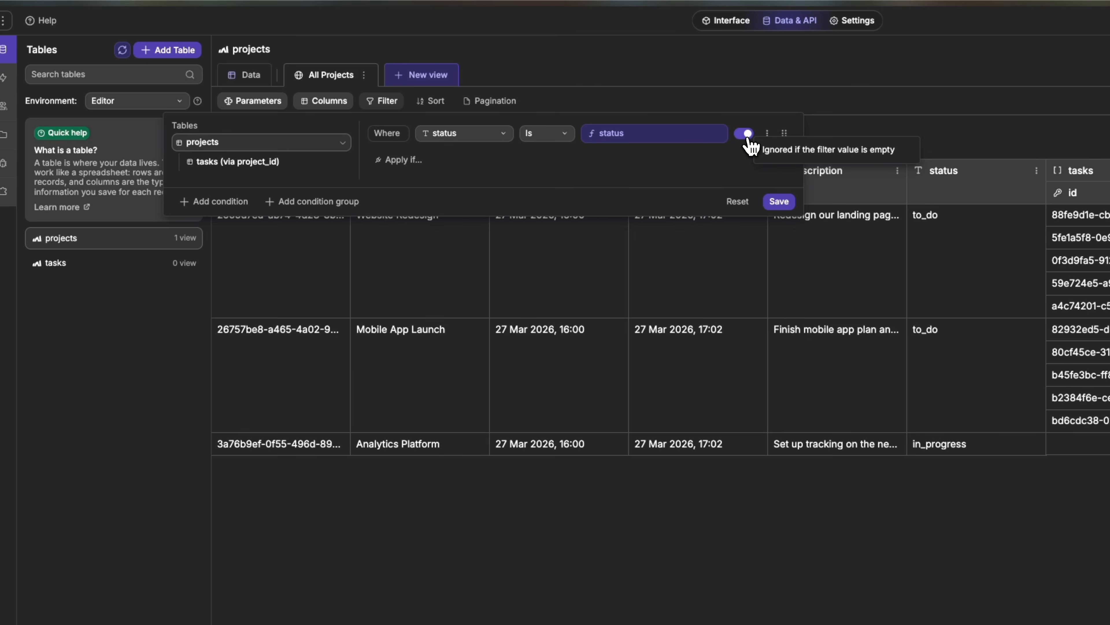
{"action": "left_click", "coordinate": [778, 202]}
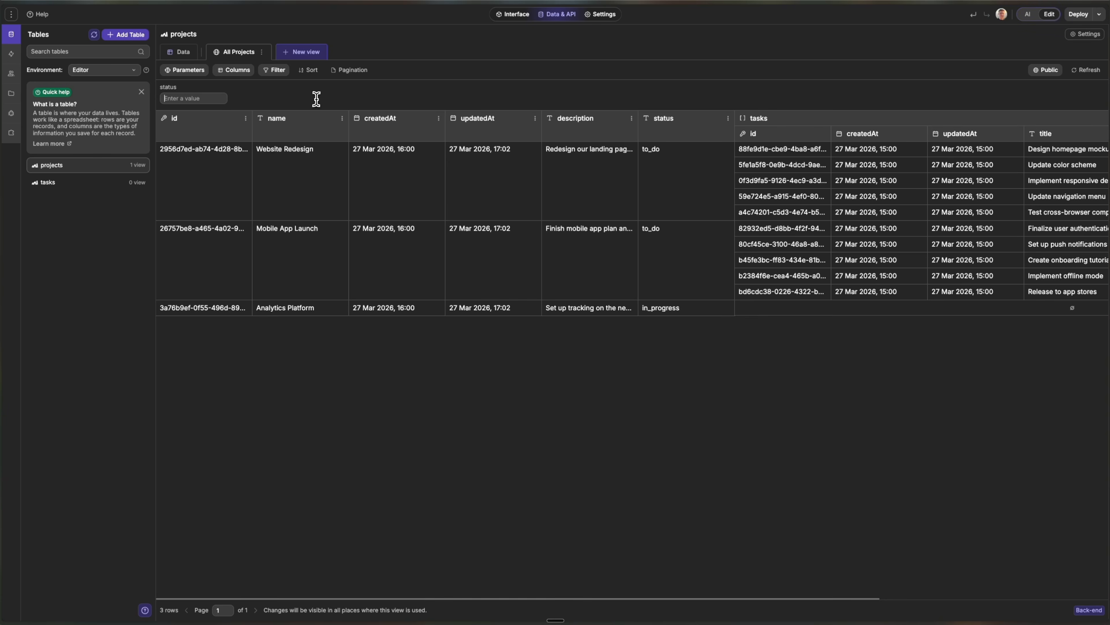
{"action": "type", "text": "to_do"}
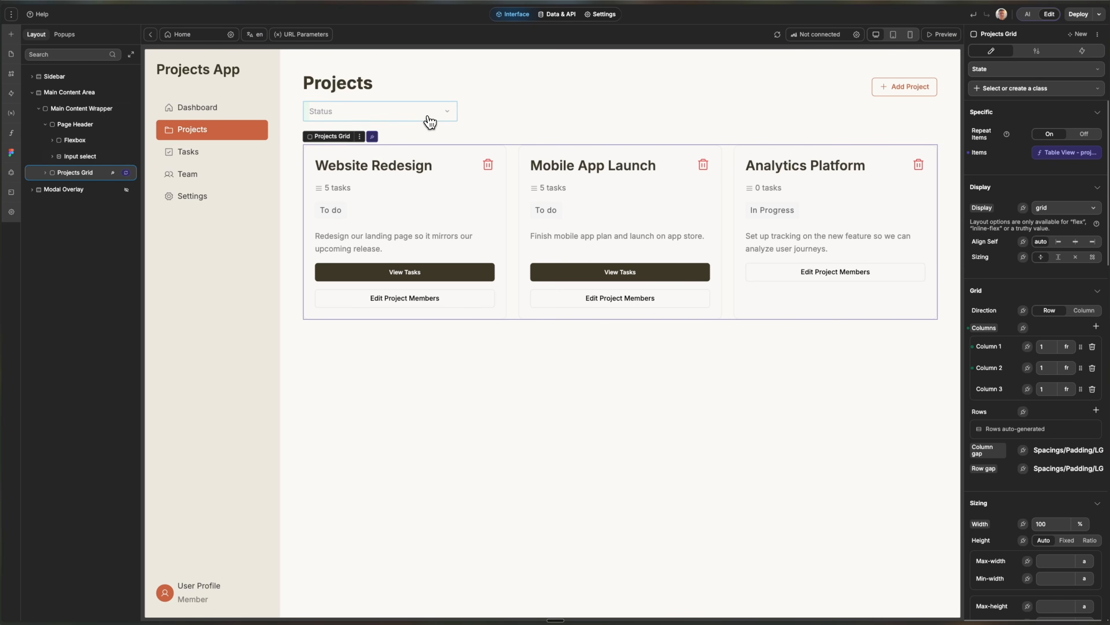
Step: Create an On change workflow named Fetch Filtered Data for the Status select input
{"action": "left_click", "coordinate": [427, 123]}
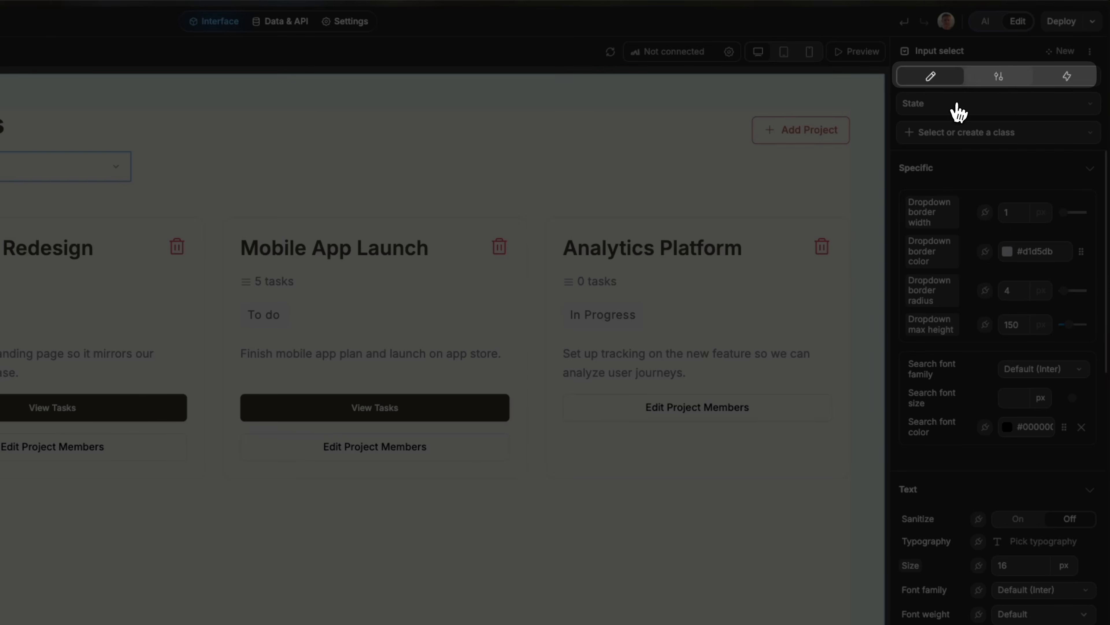
{"action": "left_click", "coordinate": [1000, 77]}
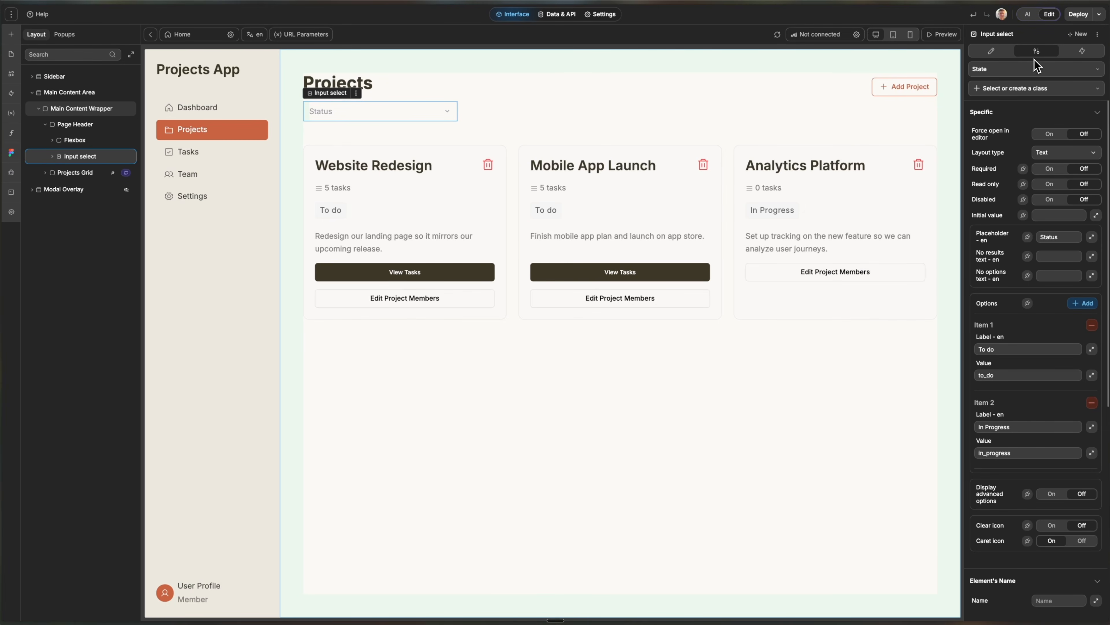
{"action": "left_click", "coordinate": [1070, 56]}
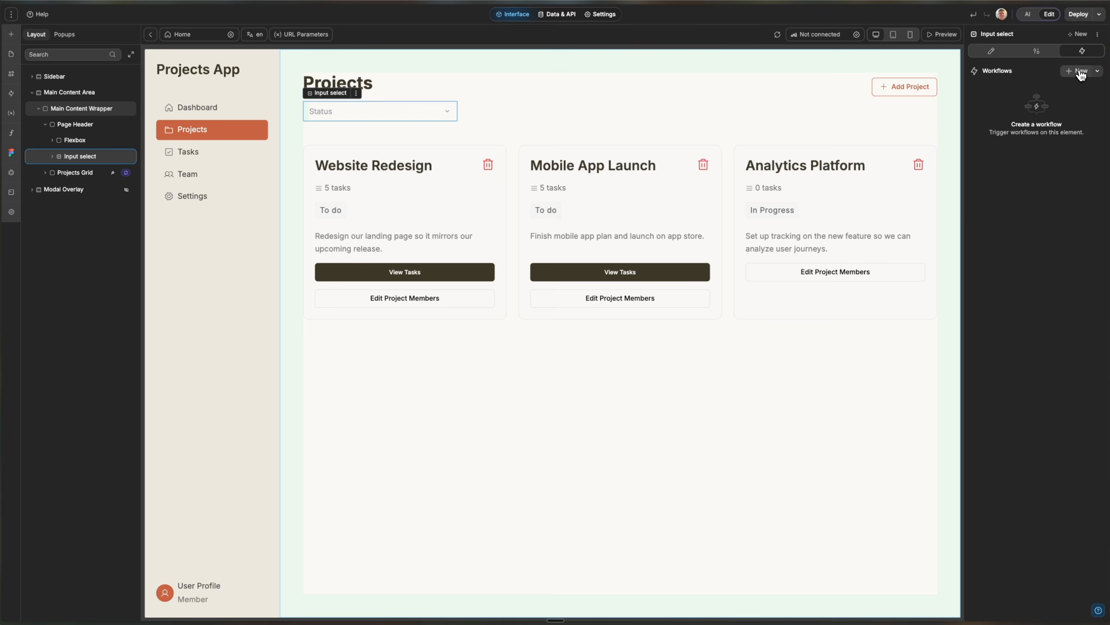
{"action": "left_click", "coordinate": [1073, 73]}
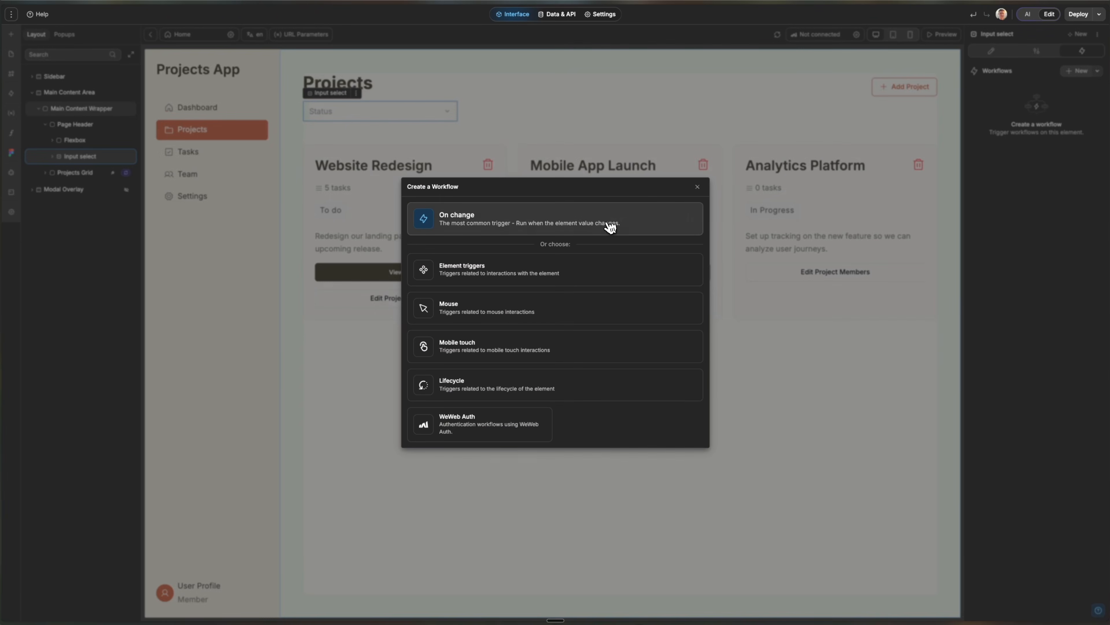
{"action": "left_click", "coordinate": [479, 225]}
{"action": "type", "text": "Fetch Filtered Data"}
{"action": "left_click", "coordinate": [676, 359]}
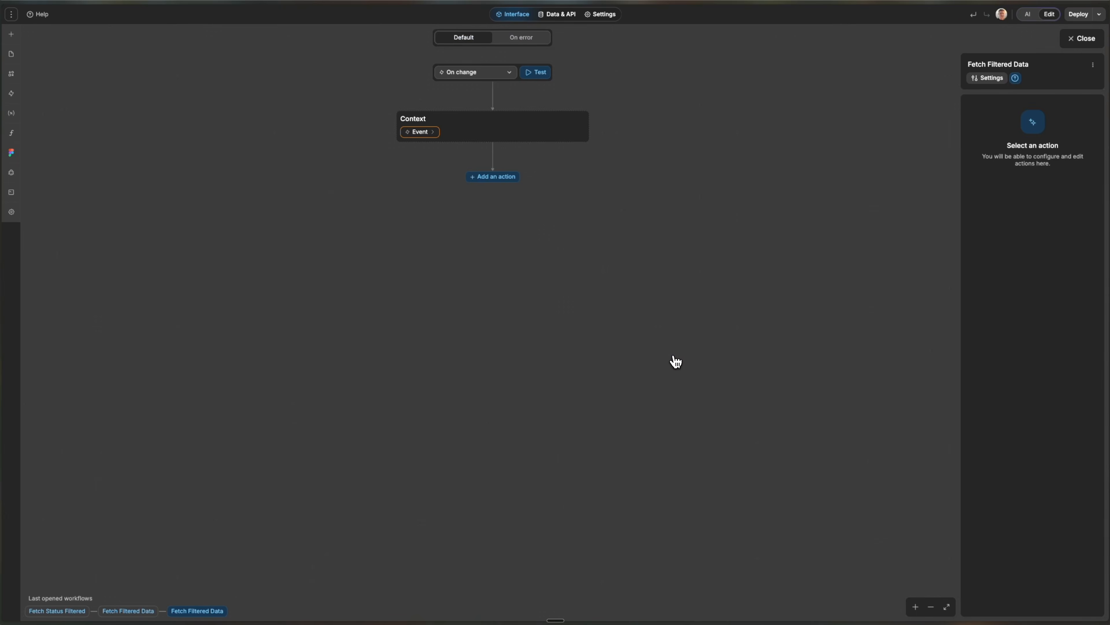
Step: Add a Table View: Fetch action to the workflow for the All Projects view of the projects table
{"action": "left_click", "coordinate": [491, 177]}
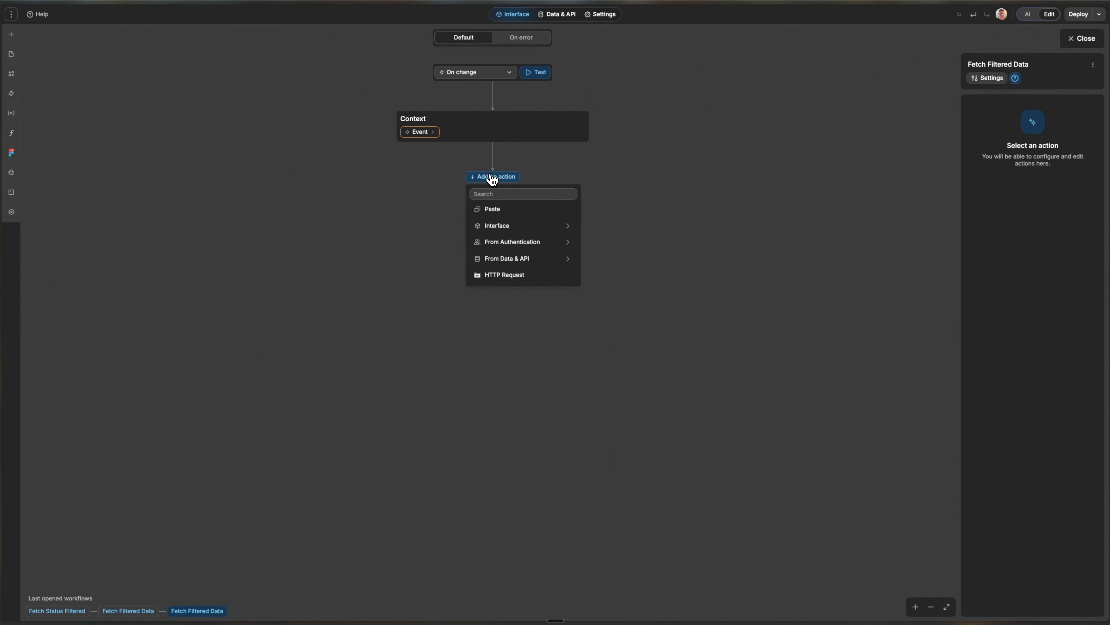
{"action": "mouse_move", "coordinate": [524, 258]}
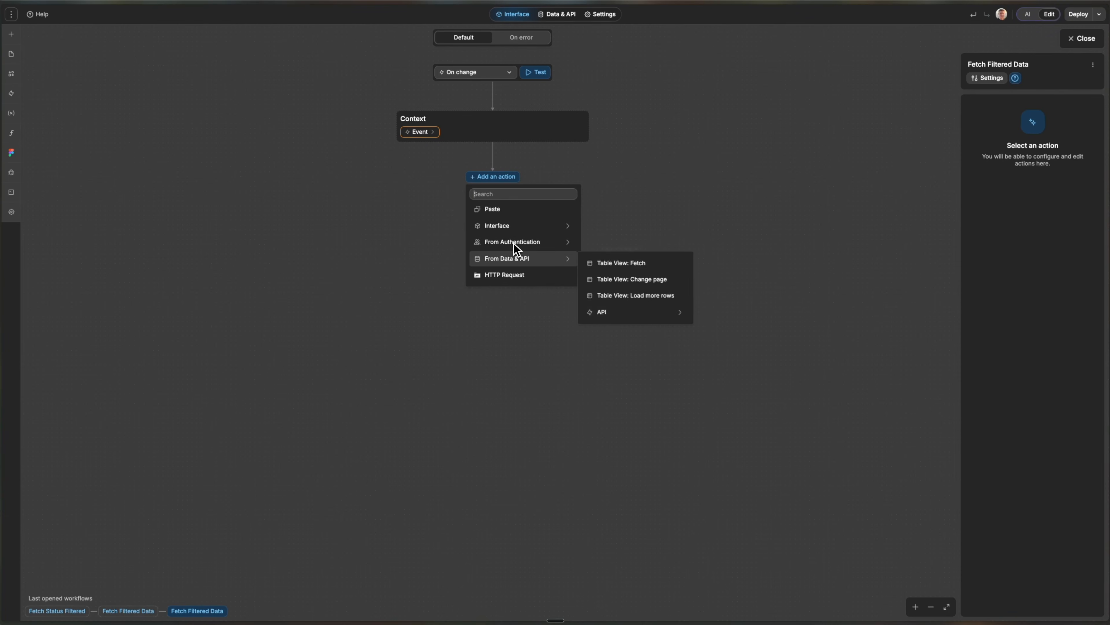
{"action": "left_click", "coordinate": [605, 264]}
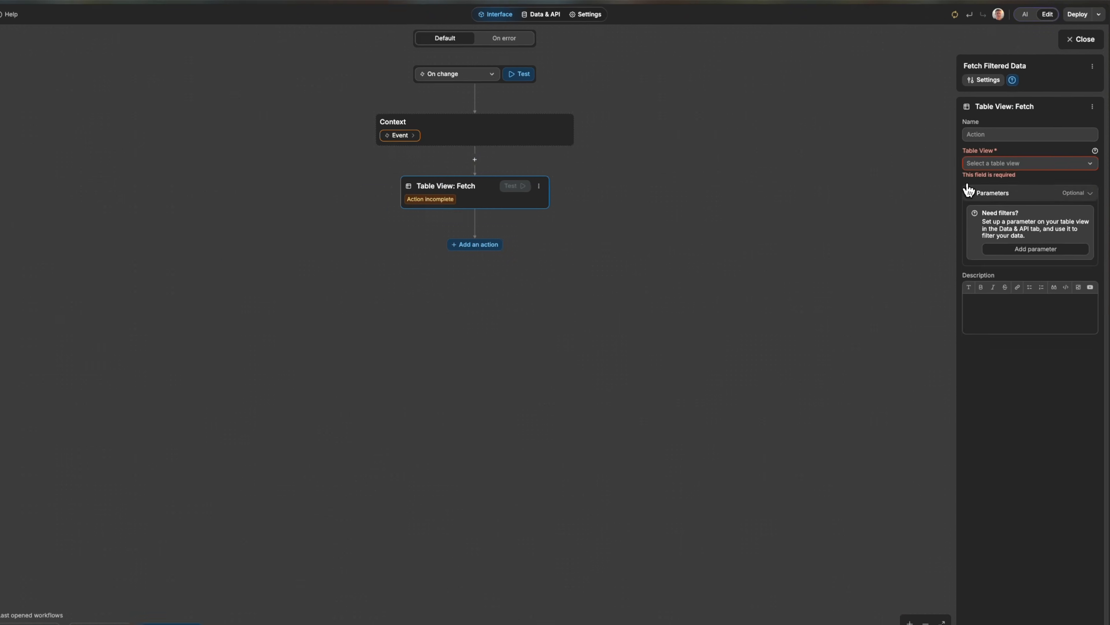
{"action": "left_click", "coordinate": [998, 159]}
{"action": "mouse_move", "coordinate": [998, 179]}
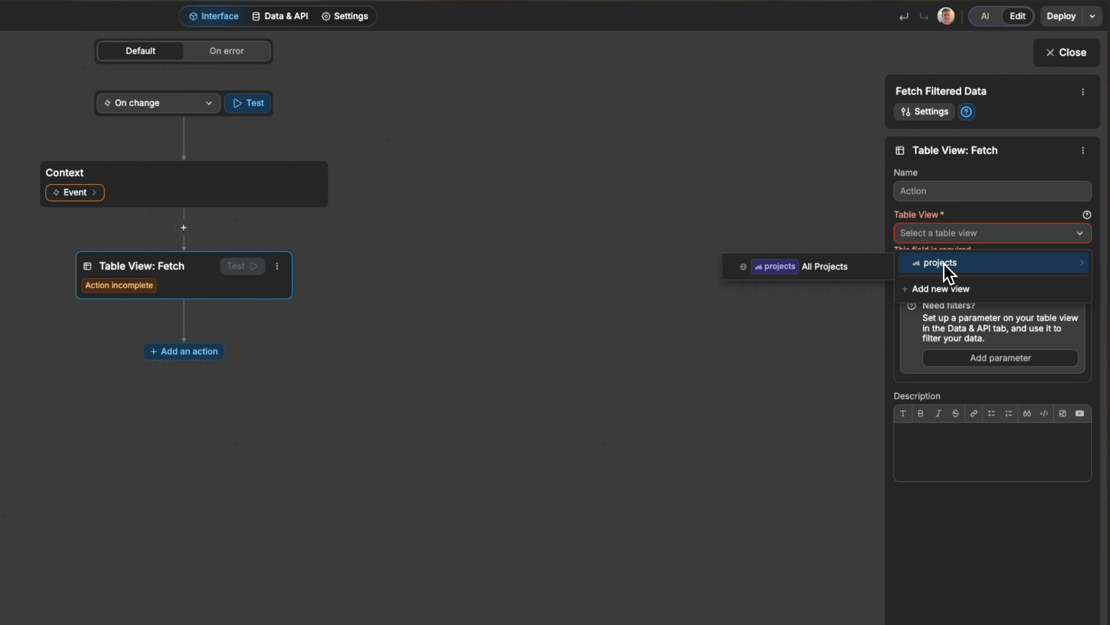
{"action": "left_click", "coordinate": [858, 276]}
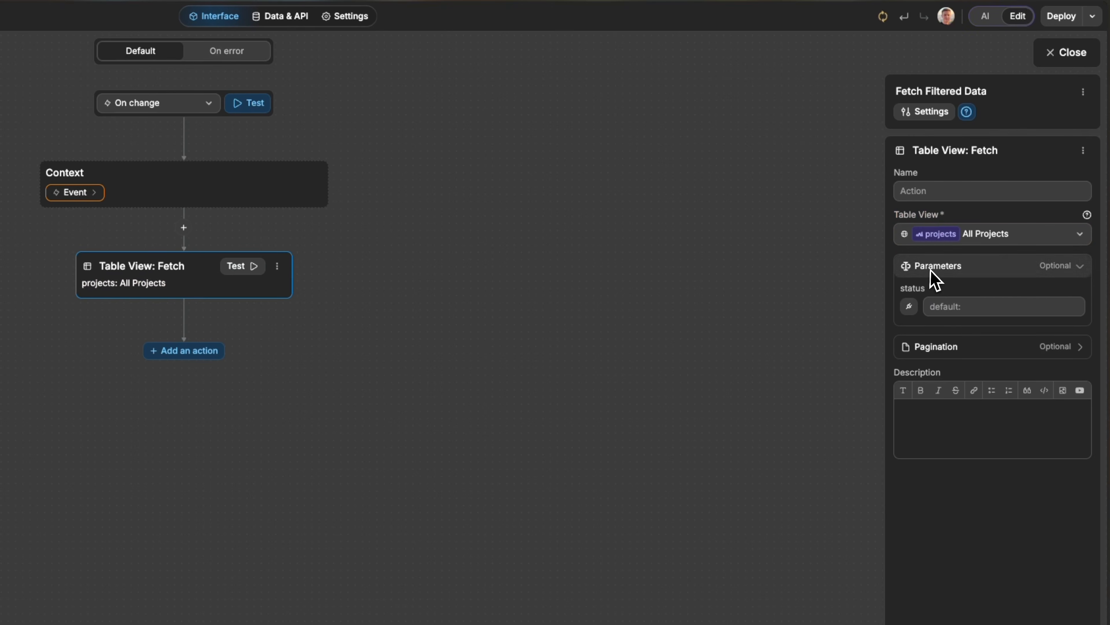
Step: Bind the fetch action's status parameter to Event.value and close the workflow editor
{"action": "left_click", "coordinate": [909, 308]}
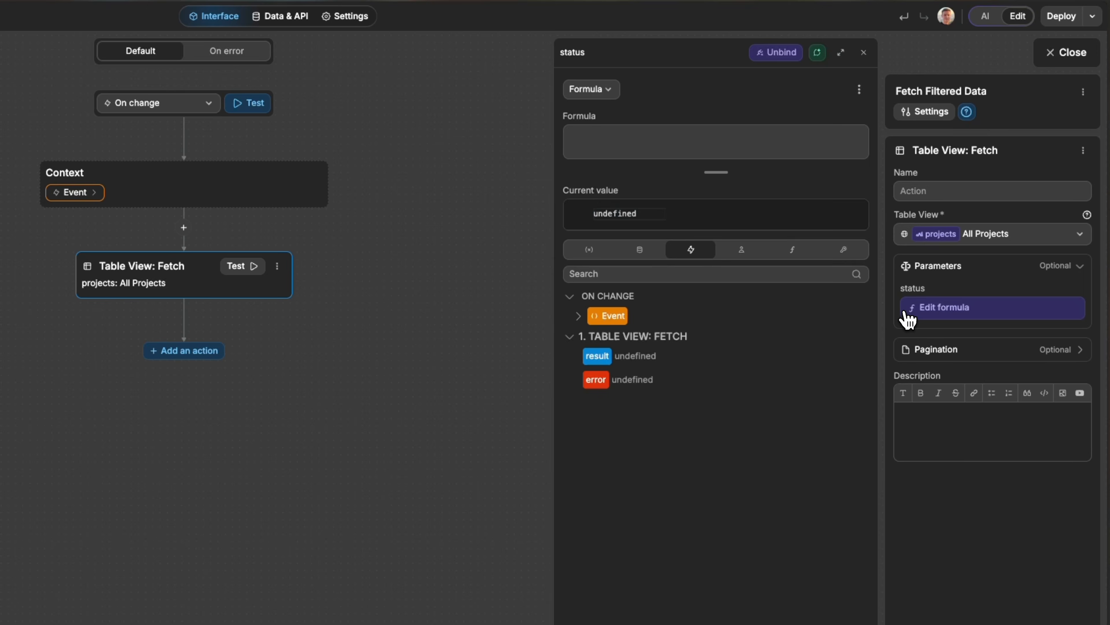
{"action": "left_click", "coordinate": [578, 316]}
{"action": "left_click", "coordinate": [608, 338]}
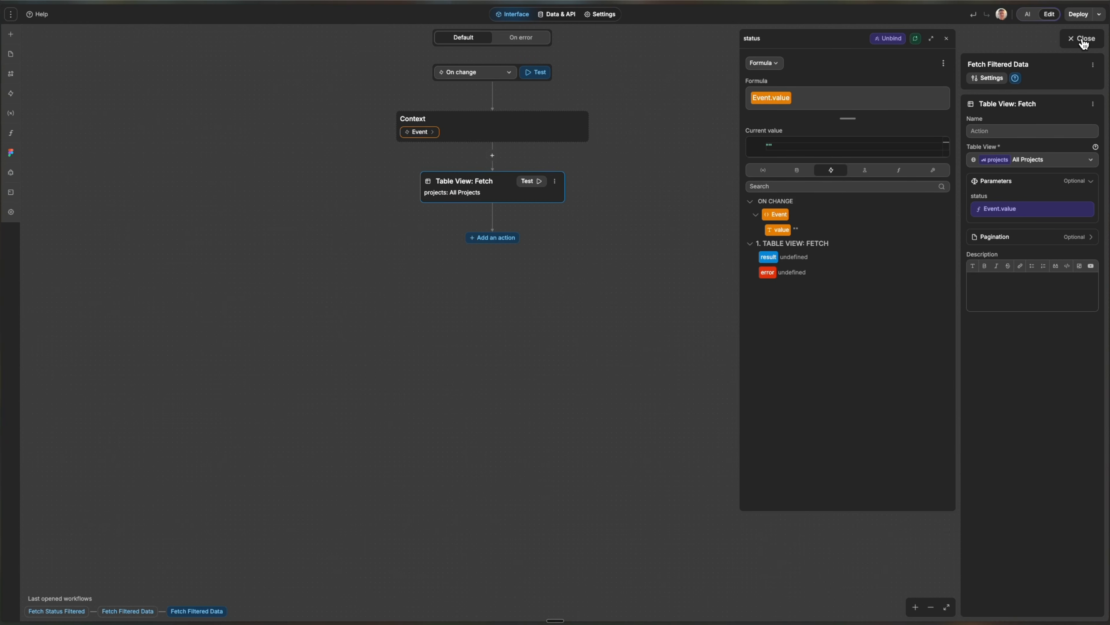
{"action": "left_click", "coordinate": [1084, 42]}
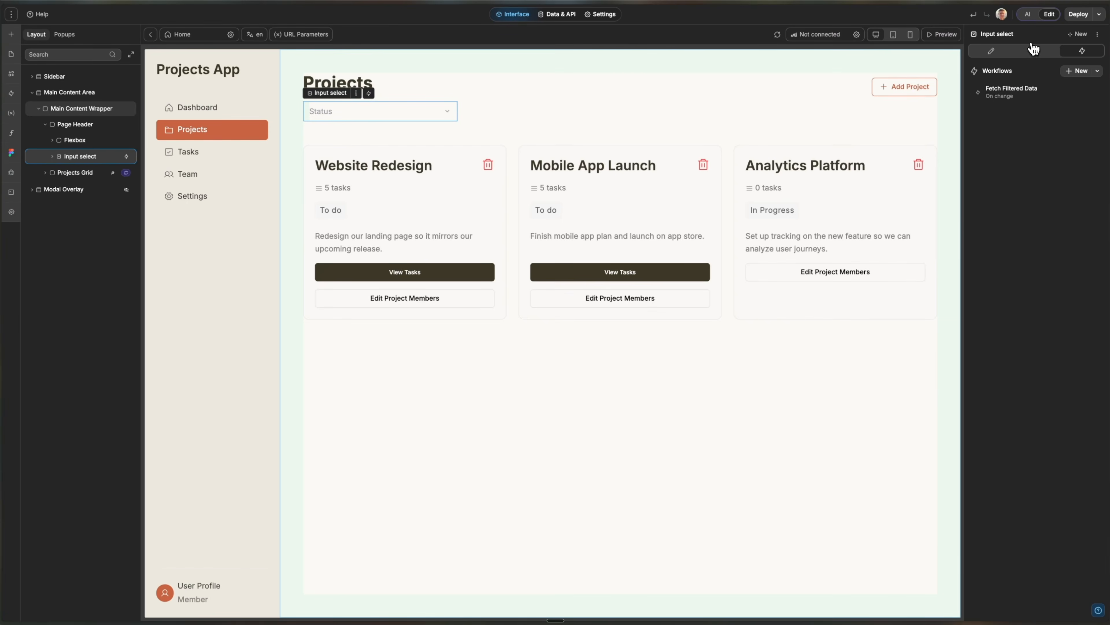
Step: Preview the page and test the Status dropdown with To do and In Progress
{"action": "left_click", "coordinate": [945, 38]}
{"action": "left_click", "coordinate": [333, 95]}
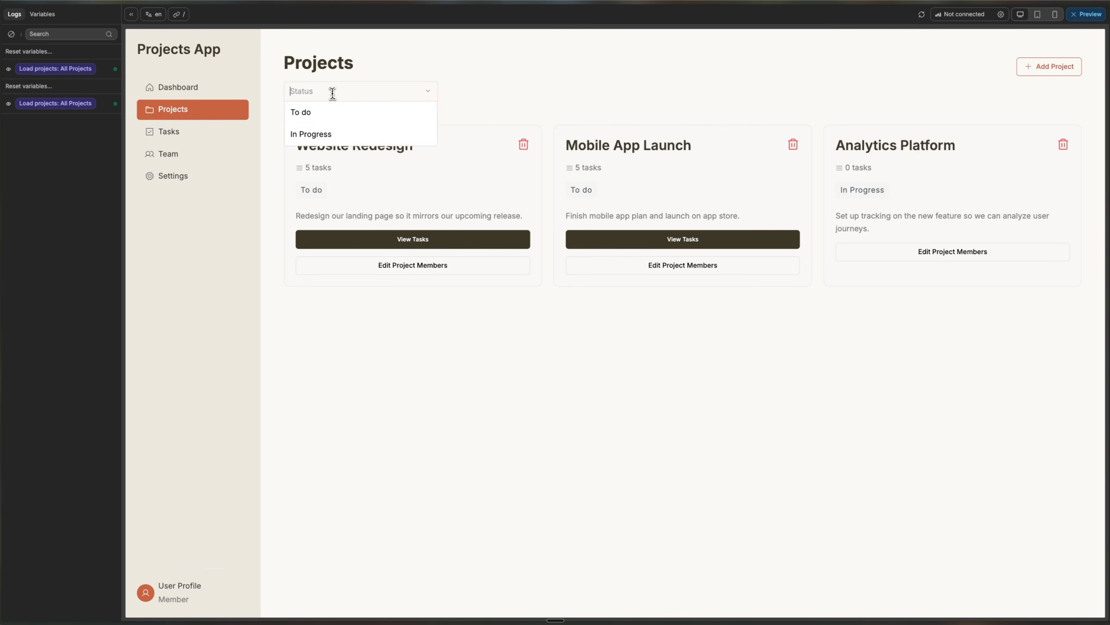
{"action": "left_click", "coordinate": [327, 112]}
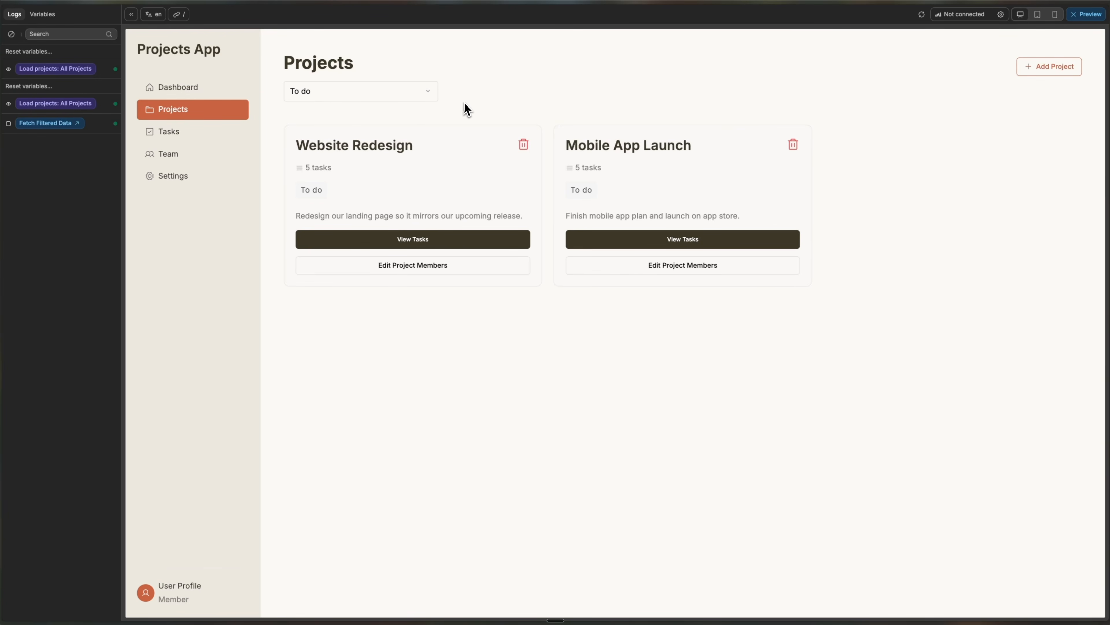
{"action": "left_click", "coordinate": [336, 94]}
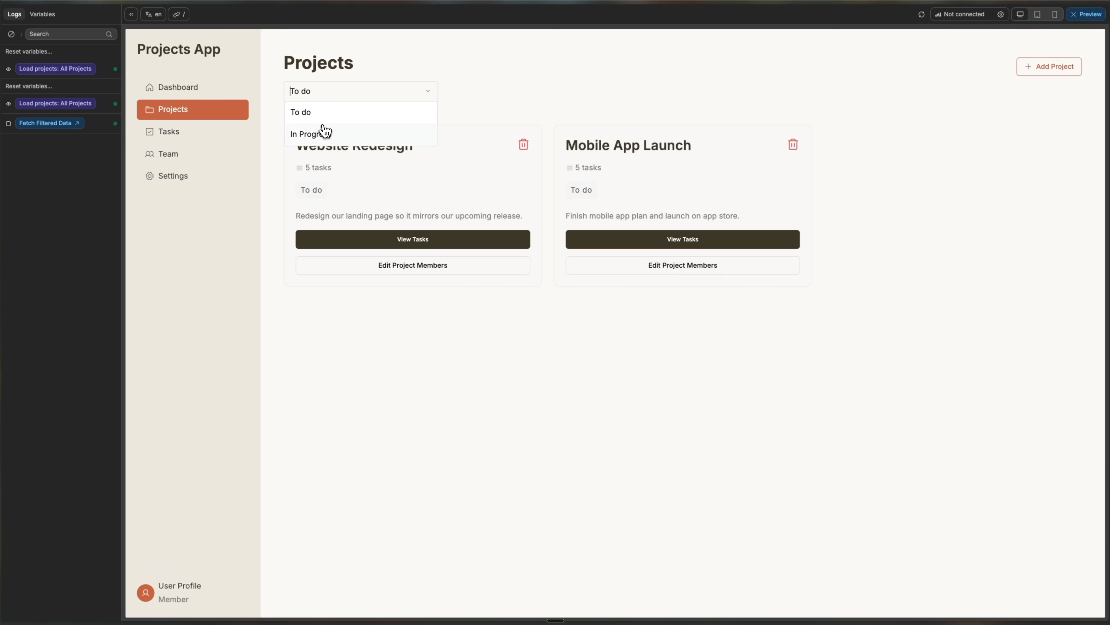
{"action": "left_click", "coordinate": [323, 131]}
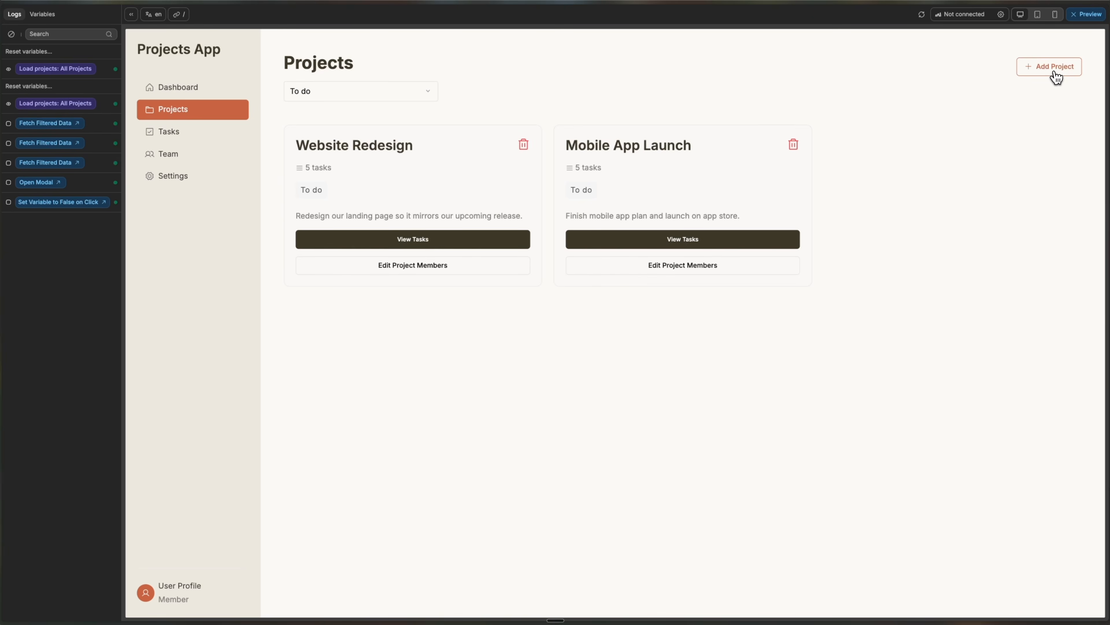
Step: Check the Add New Project modal in the preview, close it and return to the editor
{"action": "left_click", "coordinate": [1054, 73]}
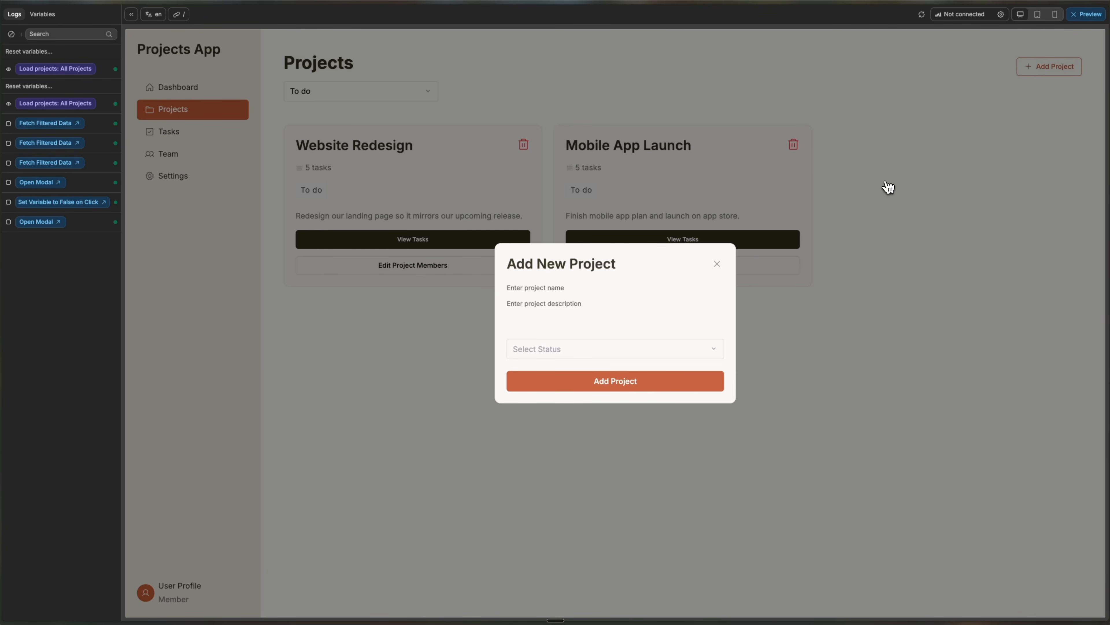
{"action": "left_click", "coordinate": [717, 263]}
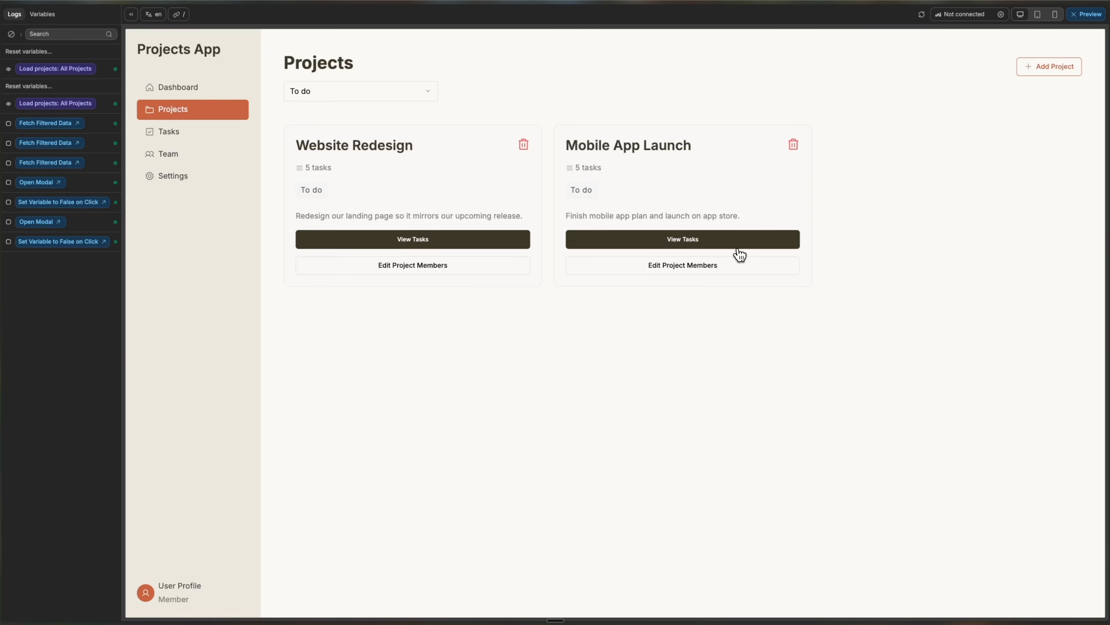
{"action": "left_click", "coordinate": [1085, 15]}
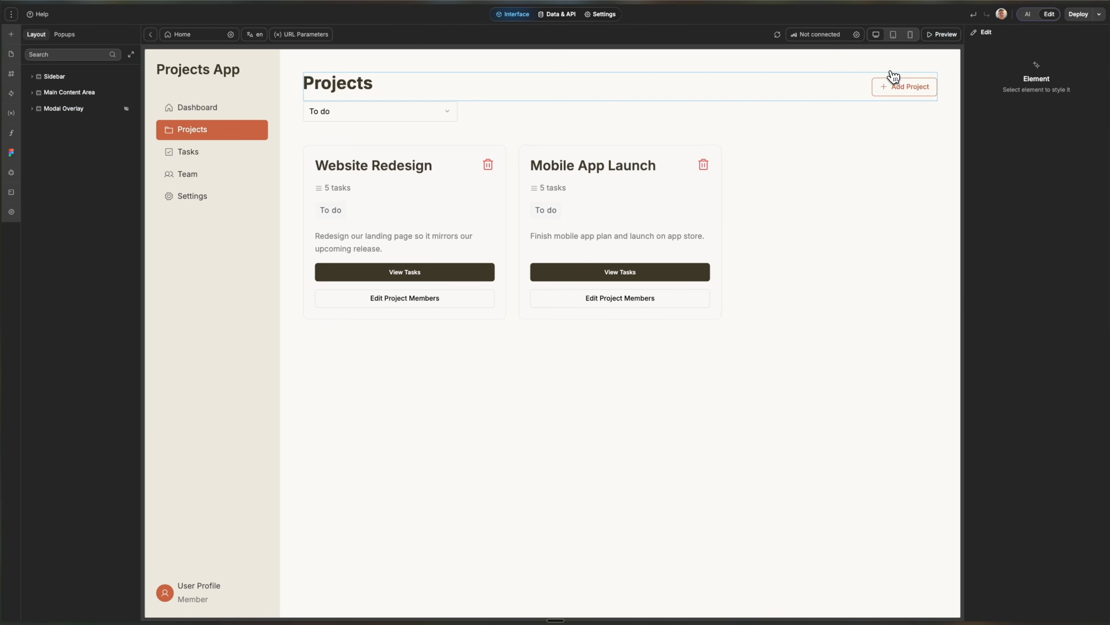
Step: Create a backend API endpoint from the Add Row template for the projects table
{"action": "left_click", "coordinate": [563, 17]}
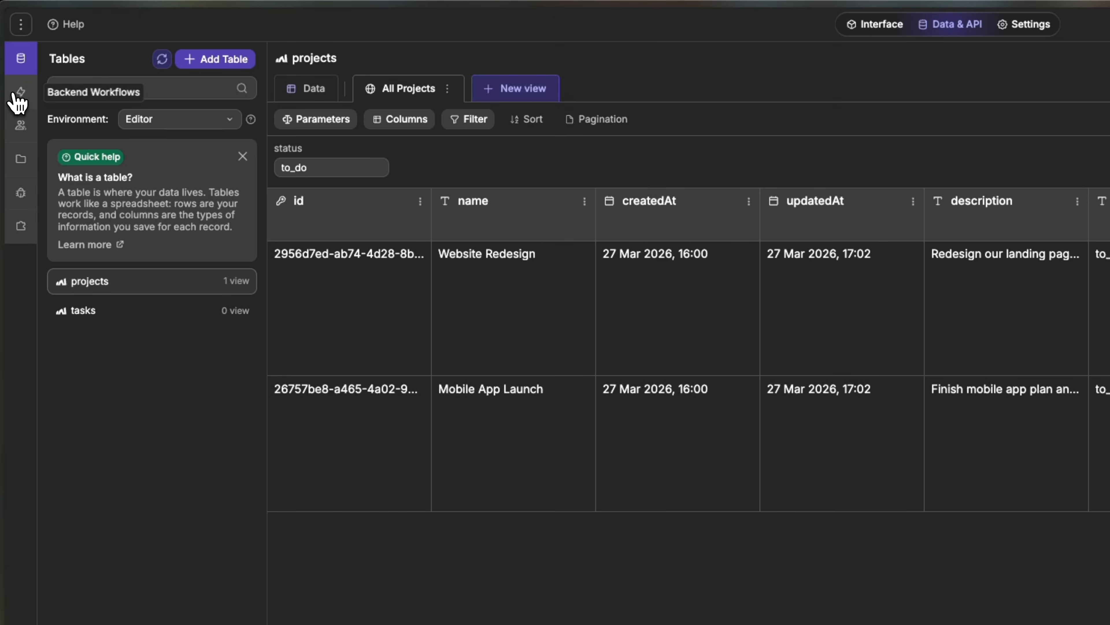
{"action": "left_click", "coordinate": [19, 93]}
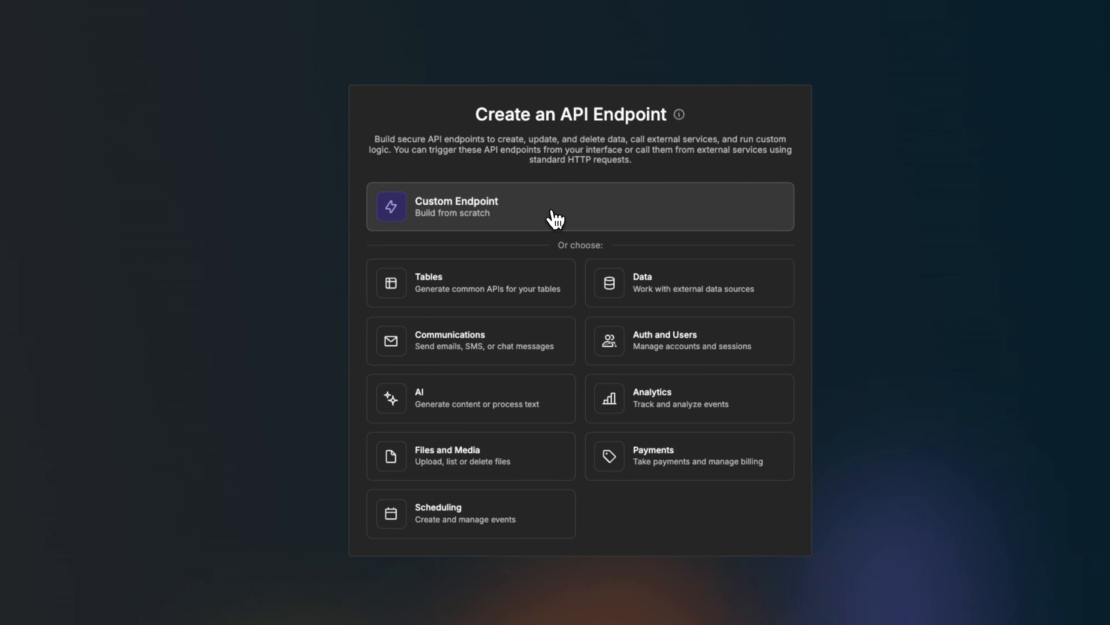
{"action": "left_click", "coordinate": [468, 285]}
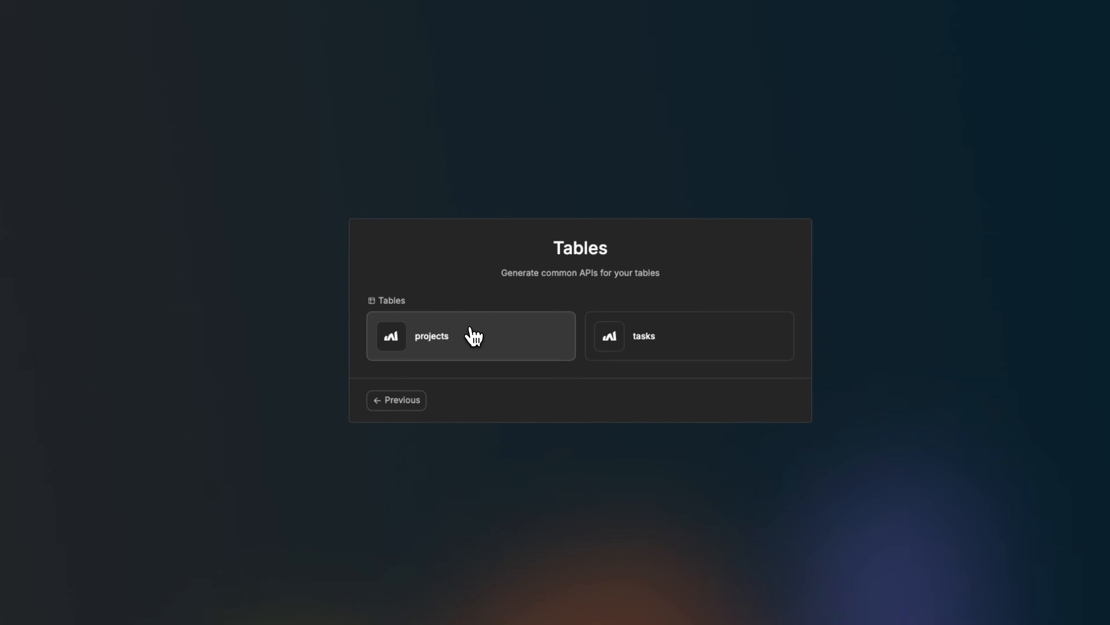
{"action": "left_click", "coordinate": [472, 339]}
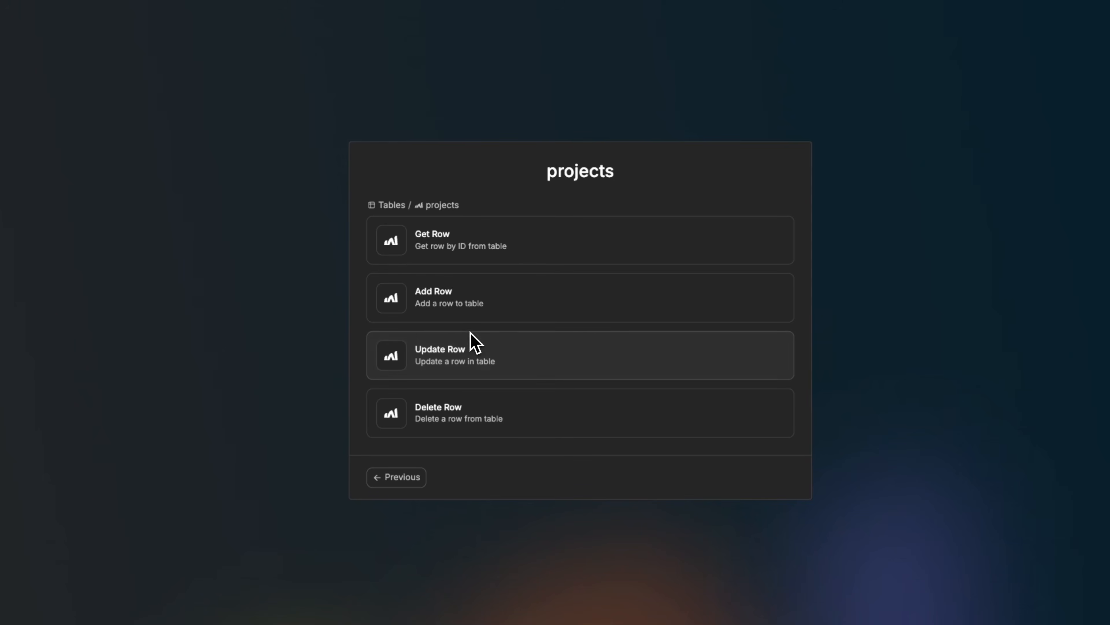
{"action": "left_click", "coordinate": [522, 304]}
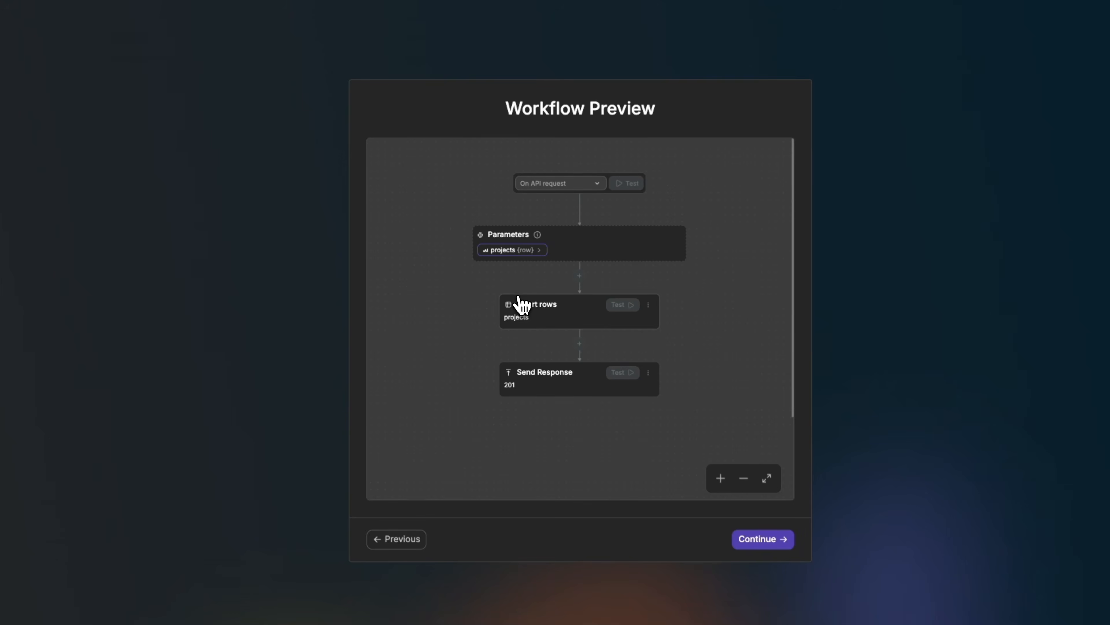
{"action": "left_click", "coordinate": [778, 543]}
{"action": "left_click", "coordinate": [770, 444]}
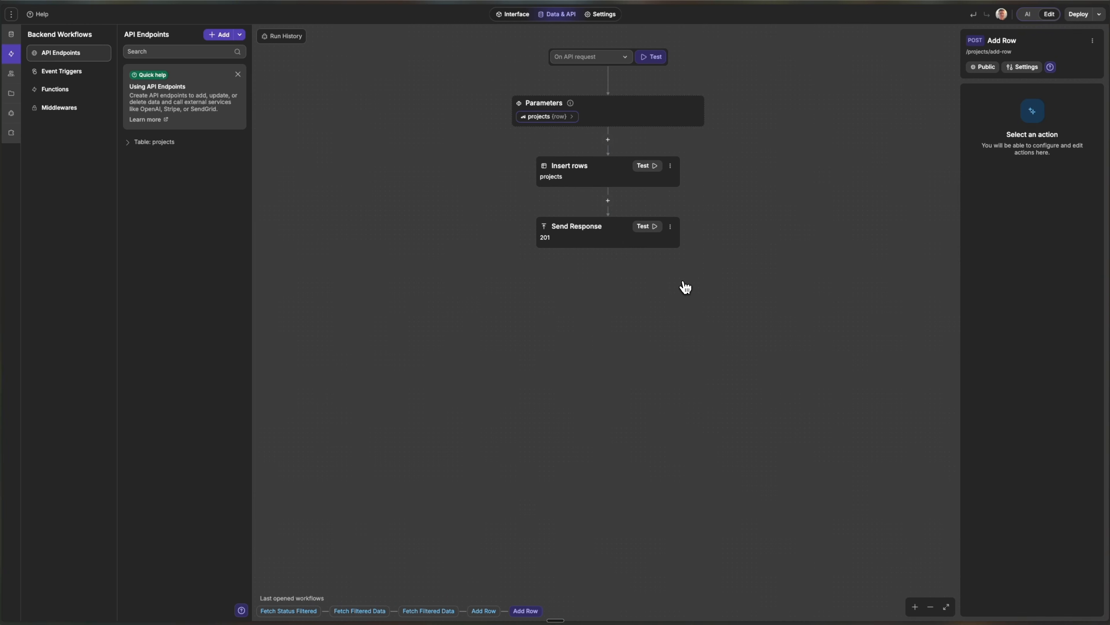
Step: Inspect the endpoint's Insert rows action and projects row parameters, then return to the interface editor
{"action": "left_click", "coordinate": [588, 177]}
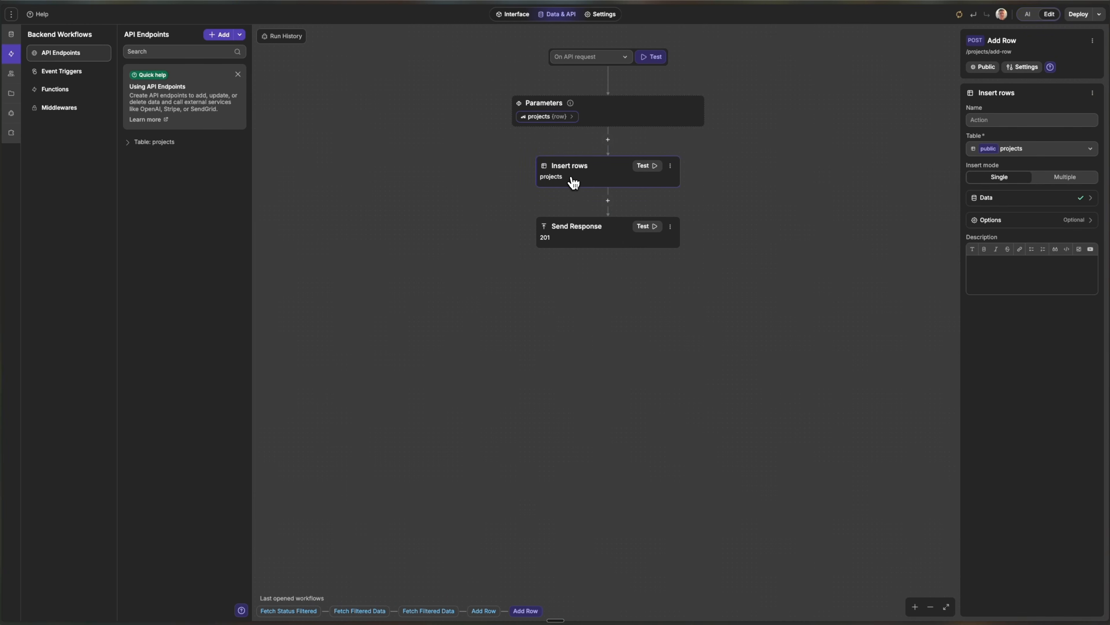
{"action": "left_click", "coordinate": [545, 127]}
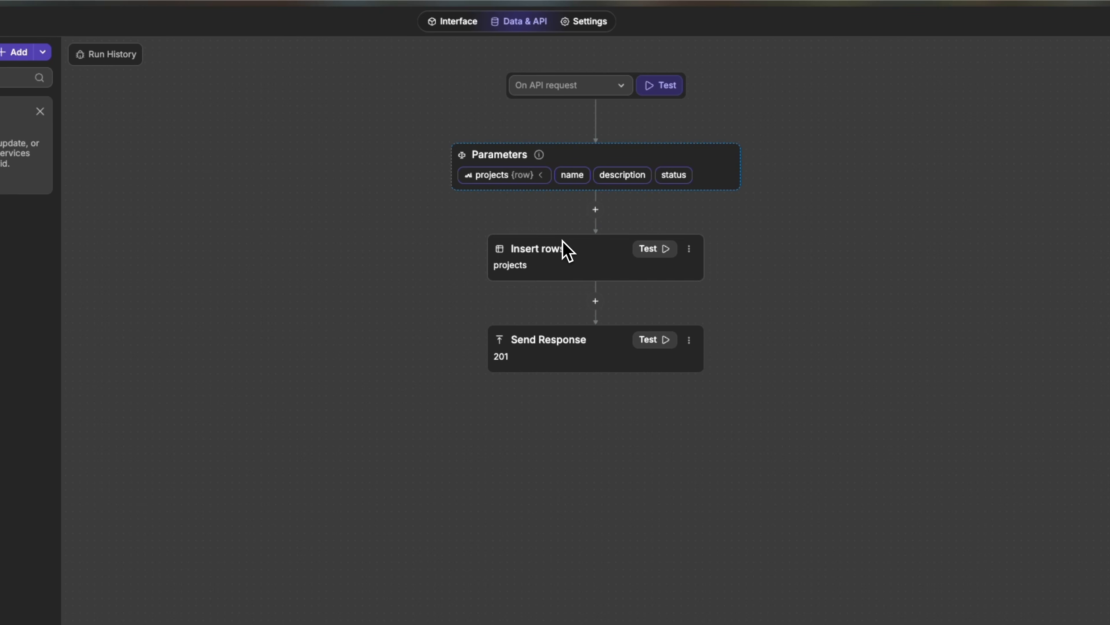
{"action": "left_click", "coordinate": [454, 21]}
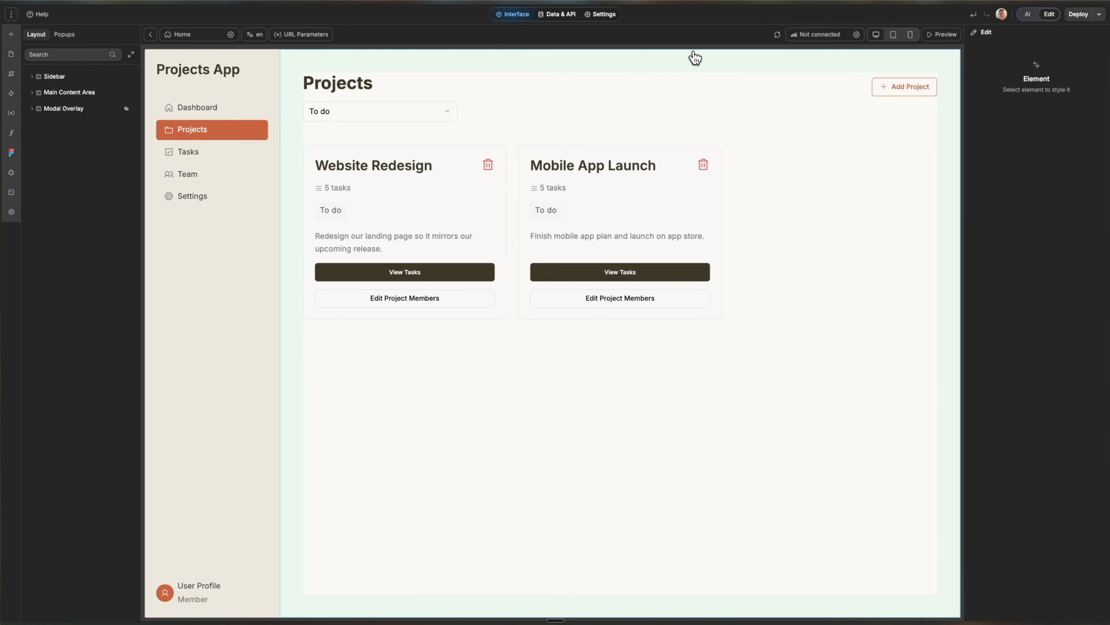
Step: Show the Add New Project modal through the preview and open the Add Project Form's Submit Form workflow in the editor
{"action": "left_click", "coordinate": [946, 35]}
{"action": "left_click", "coordinate": [1043, 73]}
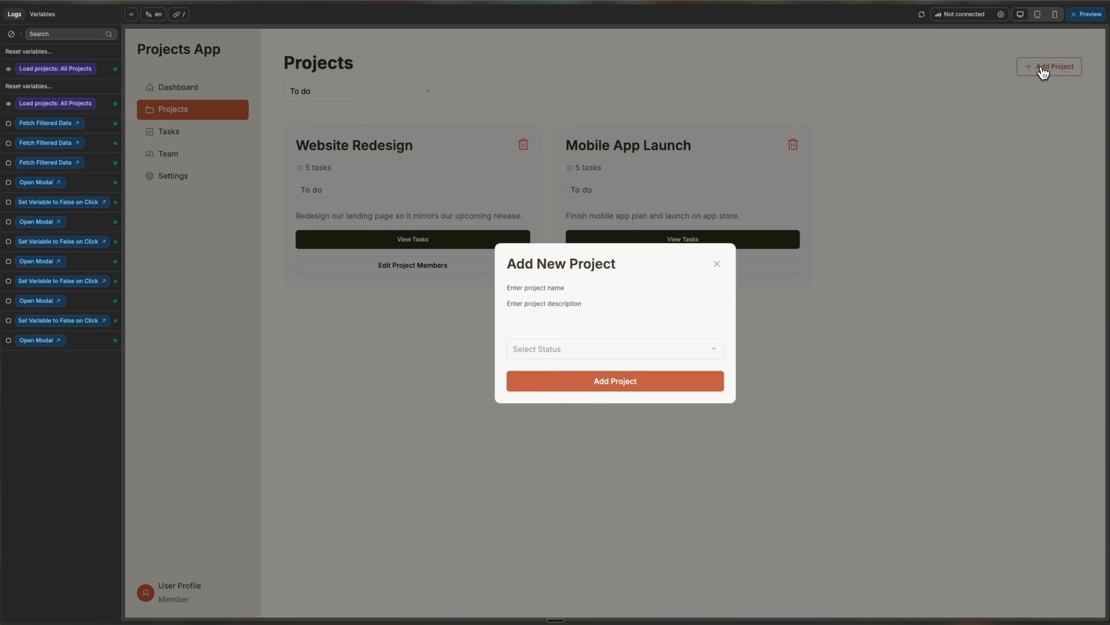
{"action": "left_click", "coordinate": [1087, 14]}
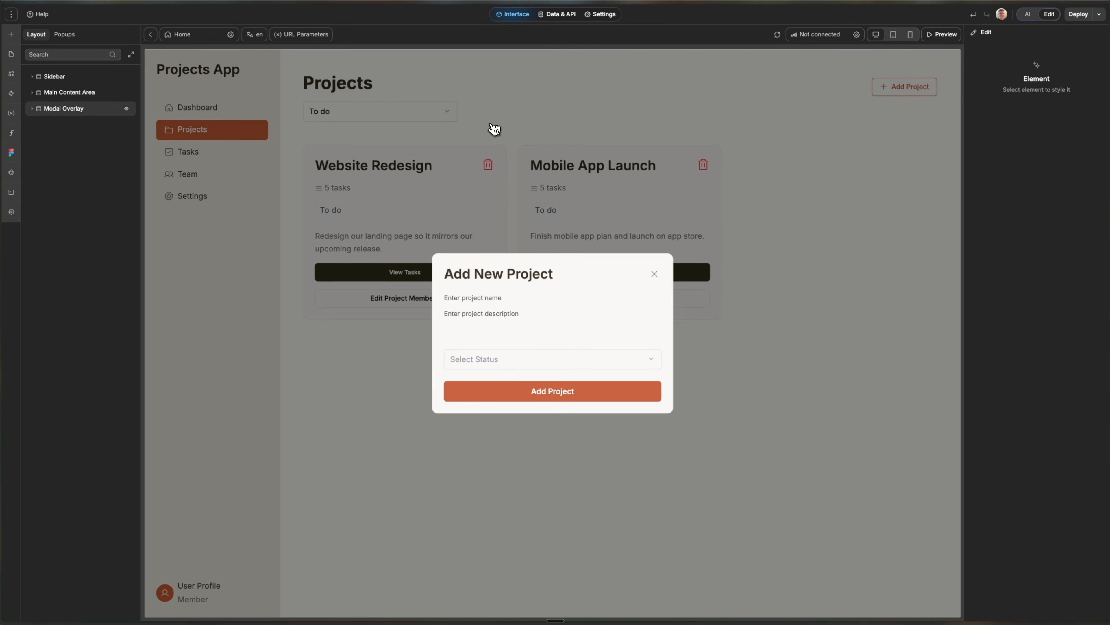
{"action": "left_click", "coordinate": [32, 108]}
{"action": "left_click", "coordinate": [38, 125]}
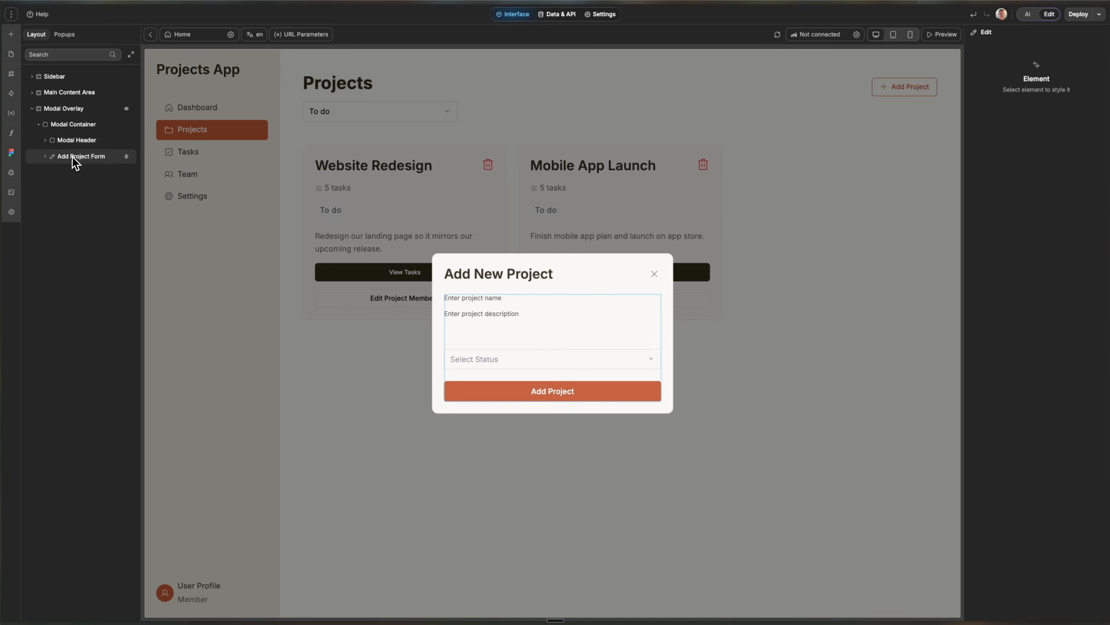
{"action": "left_click", "coordinate": [93, 165]}
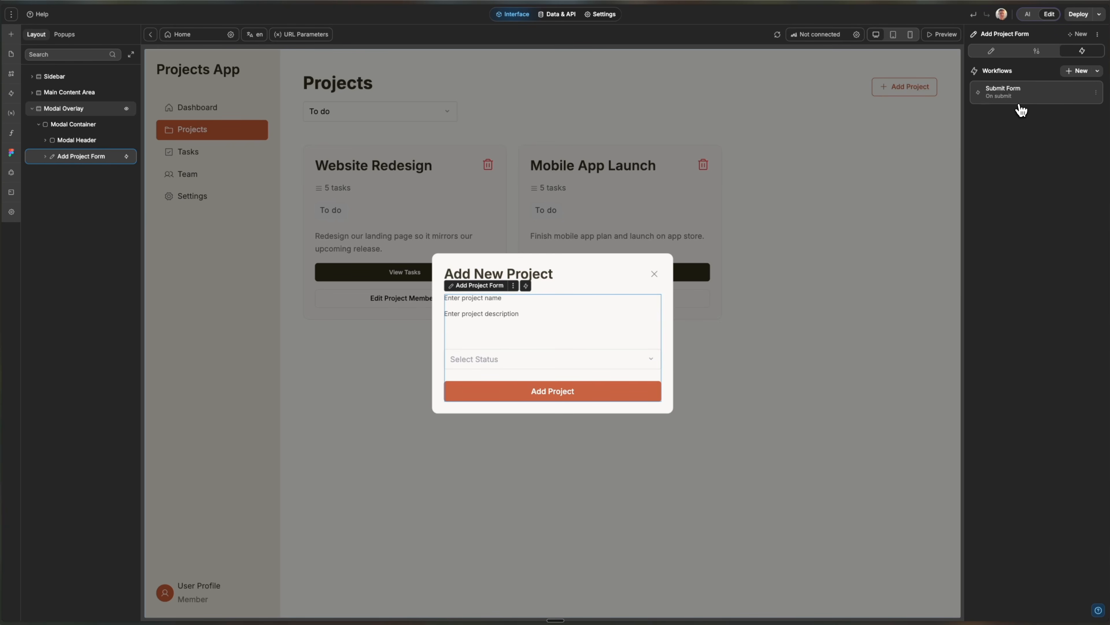
{"action": "left_click", "coordinate": [1032, 102]}
Step: Insert the projects table's Add Row API action before the Close modal action in the Submit Form workflow
{"action": "left_click", "coordinate": [494, 150]}
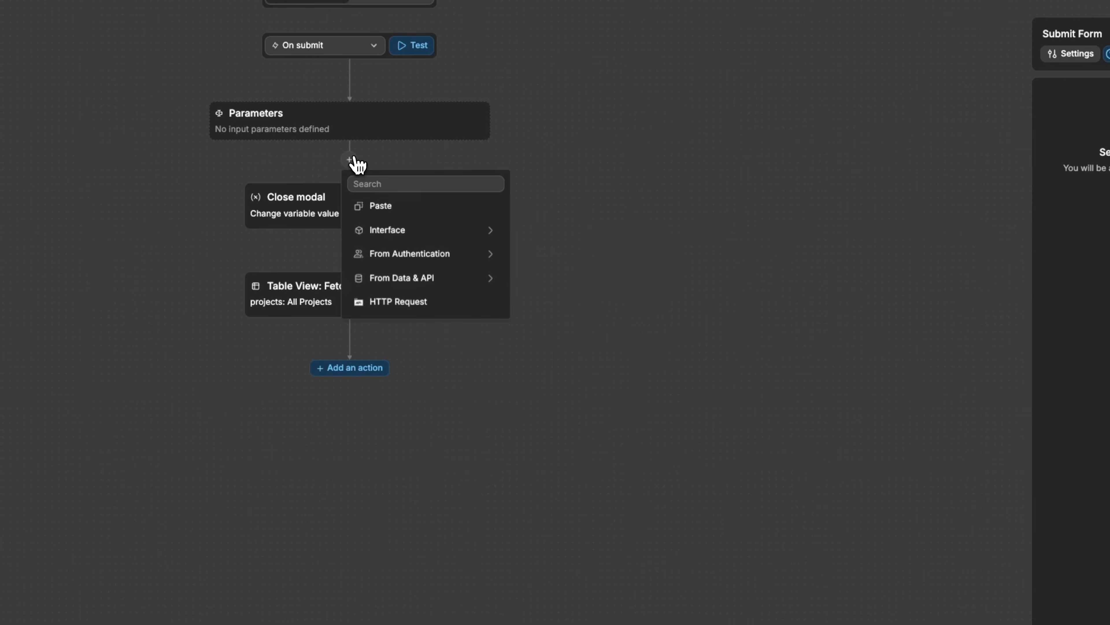
{"action": "mouse_move", "coordinate": [554, 234]}
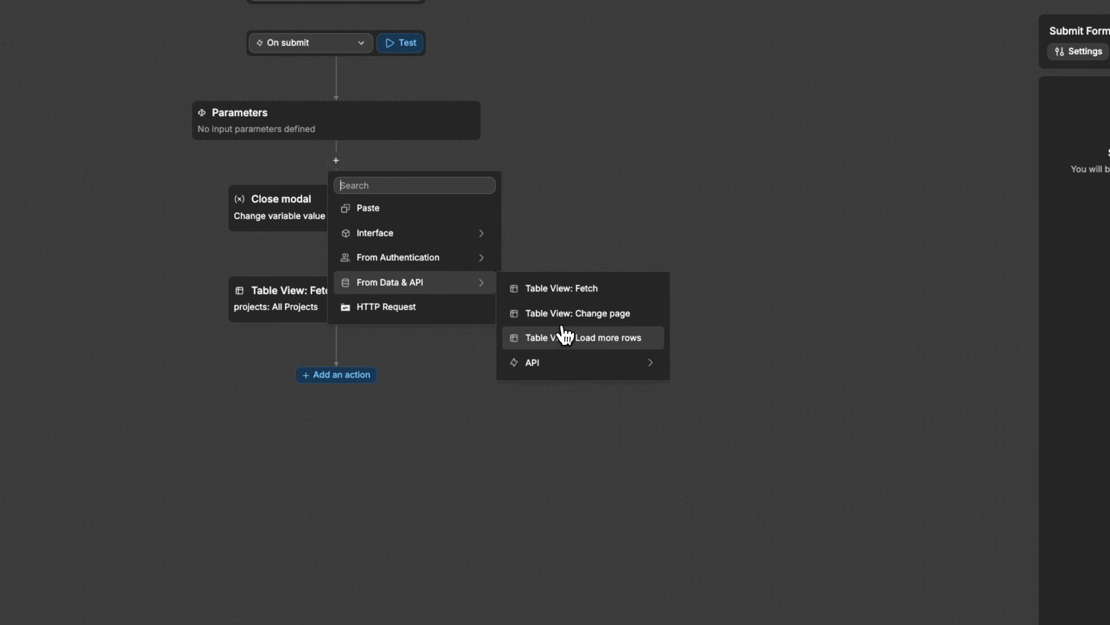
{"action": "mouse_move", "coordinate": [563, 362]}
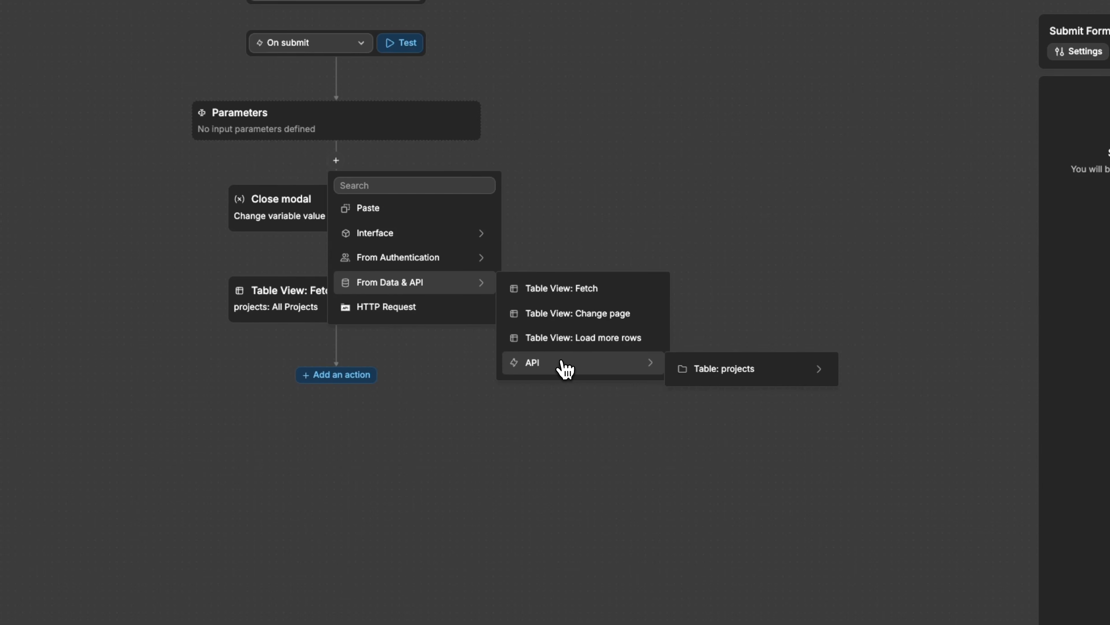
{"action": "mouse_move", "coordinate": [686, 376]}
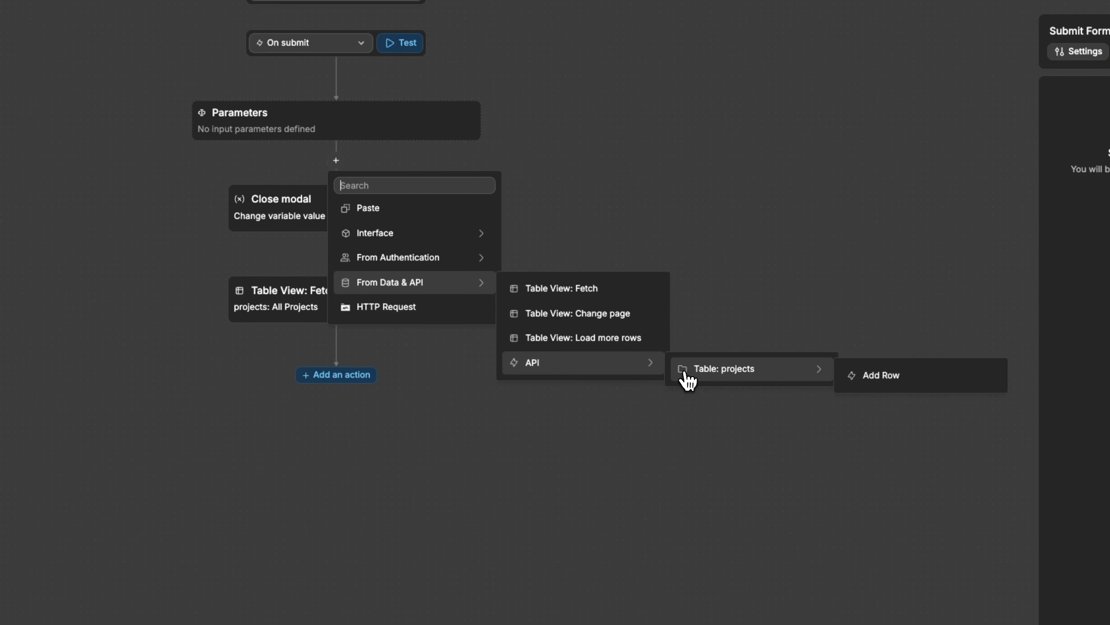
{"action": "left_click", "coordinate": [884, 380]}
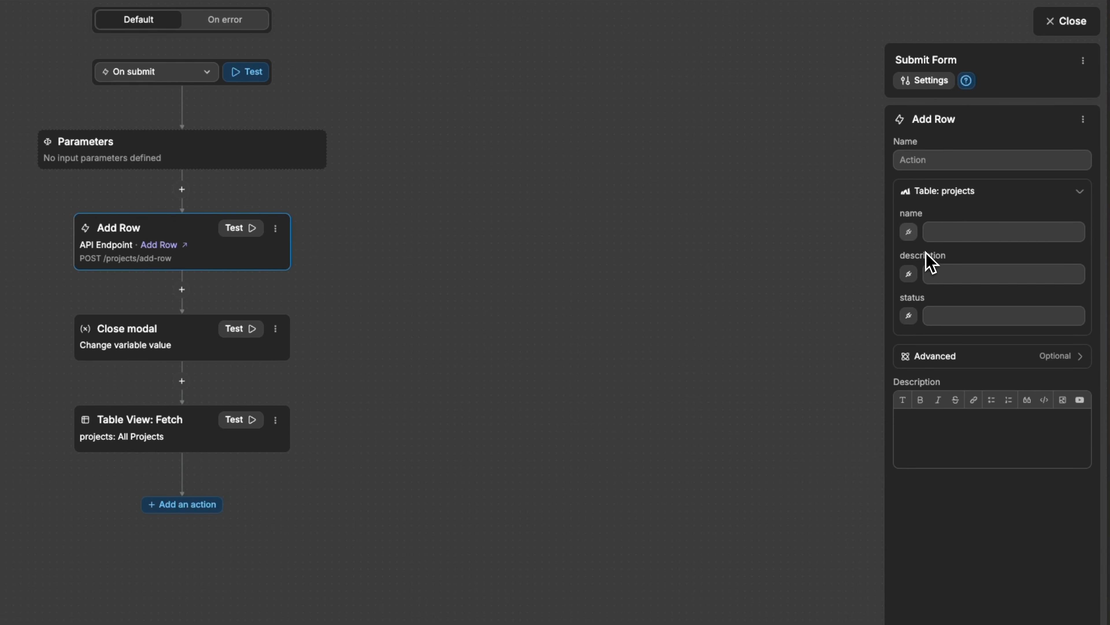
Step: Fill the previewed project form with "Test New Project", "This is my brand new test project!" and status To Do, and return to the editor
{"action": "left_click", "coordinate": [1067, 22]}
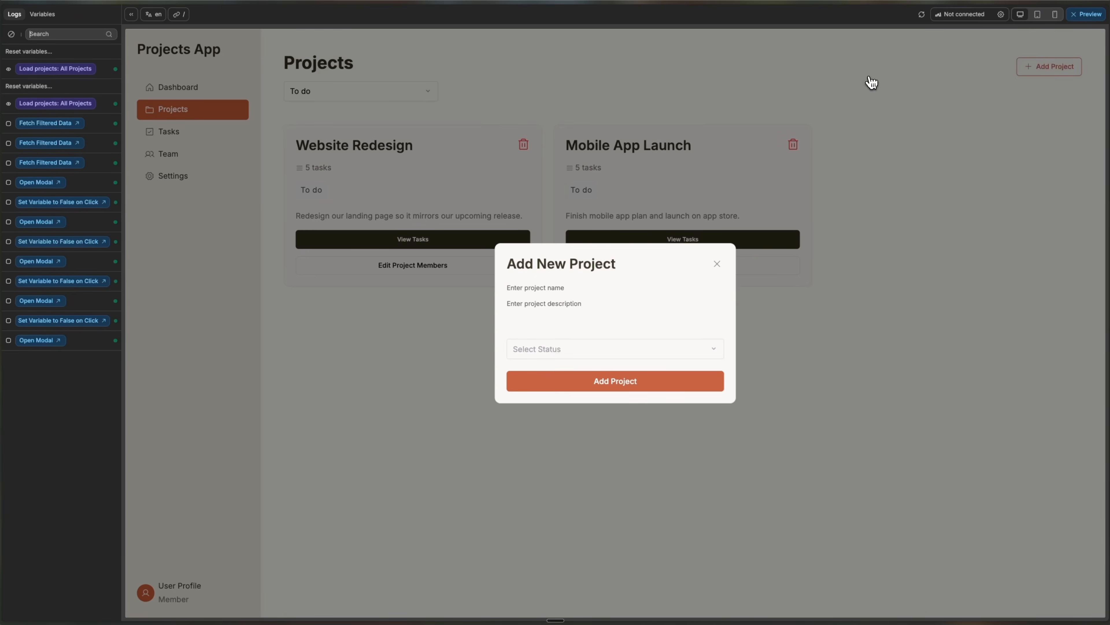
{"action": "left_click", "coordinate": [545, 287]}
{"action": "type", "text": "Test New Project"}
{"action": "key", "text": "Tab"}
{"action": "type", "text": "This is my brand new test project!"}
{"action": "key", "text": "Tab"}
{"action": "left_click", "coordinate": [592, 374]}
{"action": "left_click", "coordinate": [1080, 15]}
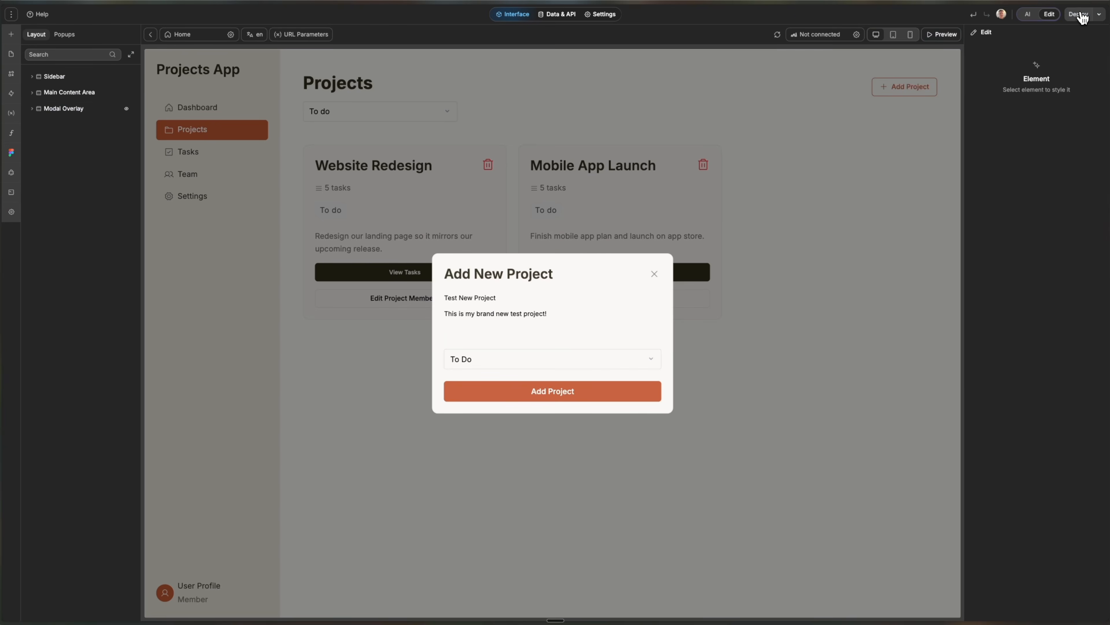
Step: Reopen the Add Project Form's Submit Form workflow and expand the projects table fields of its Add Row action
{"action": "left_click", "coordinate": [32, 109]}
{"action": "left_click", "coordinate": [38, 125]}
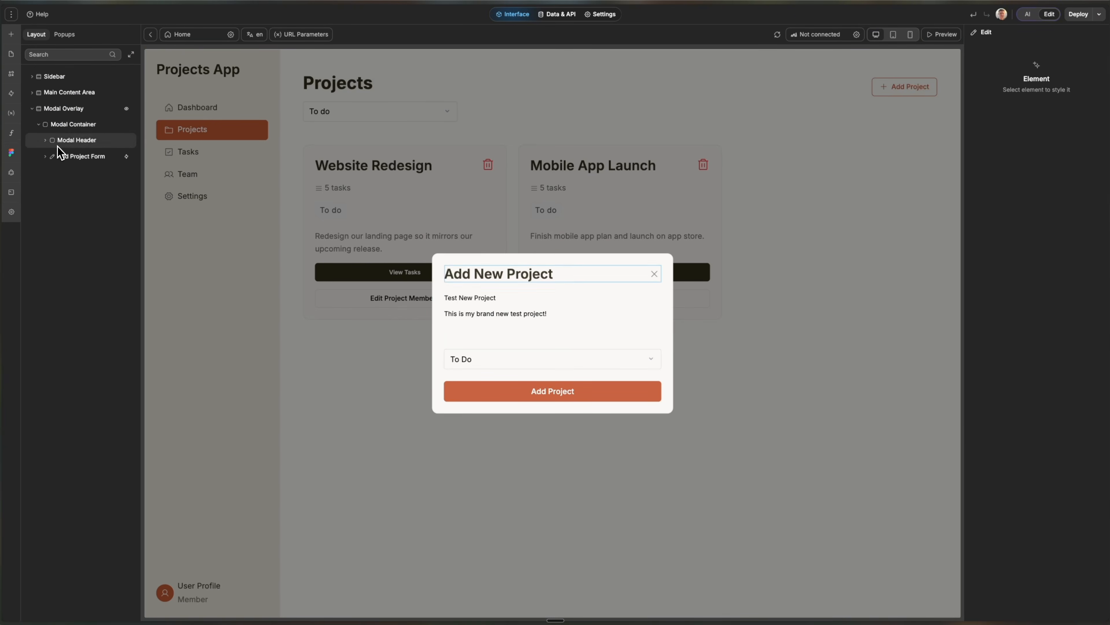
{"action": "left_click", "coordinate": [78, 156]}
{"action": "left_click", "coordinate": [1014, 93]}
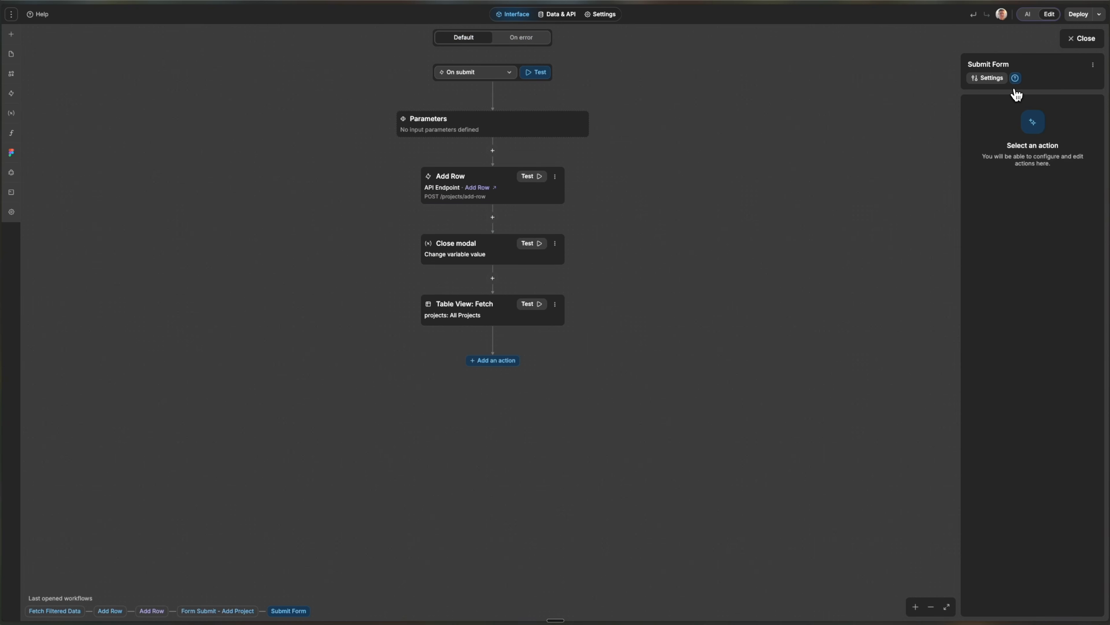
{"action": "left_click", "coordinate": [472, 187]}
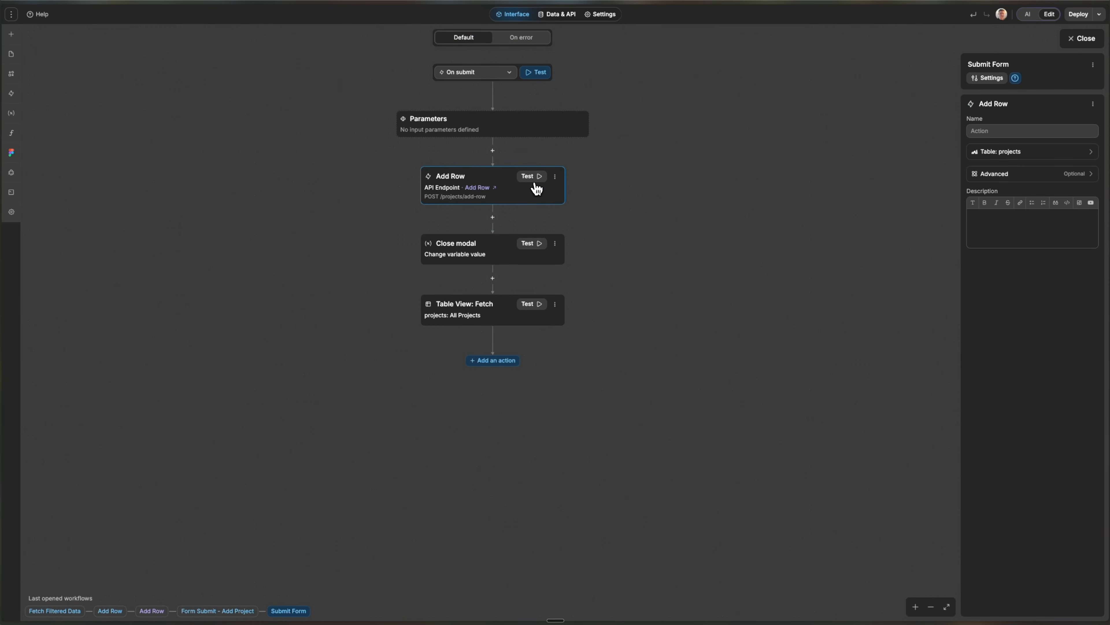
{"action": "left_click", "coordinate": [1001, 153]}
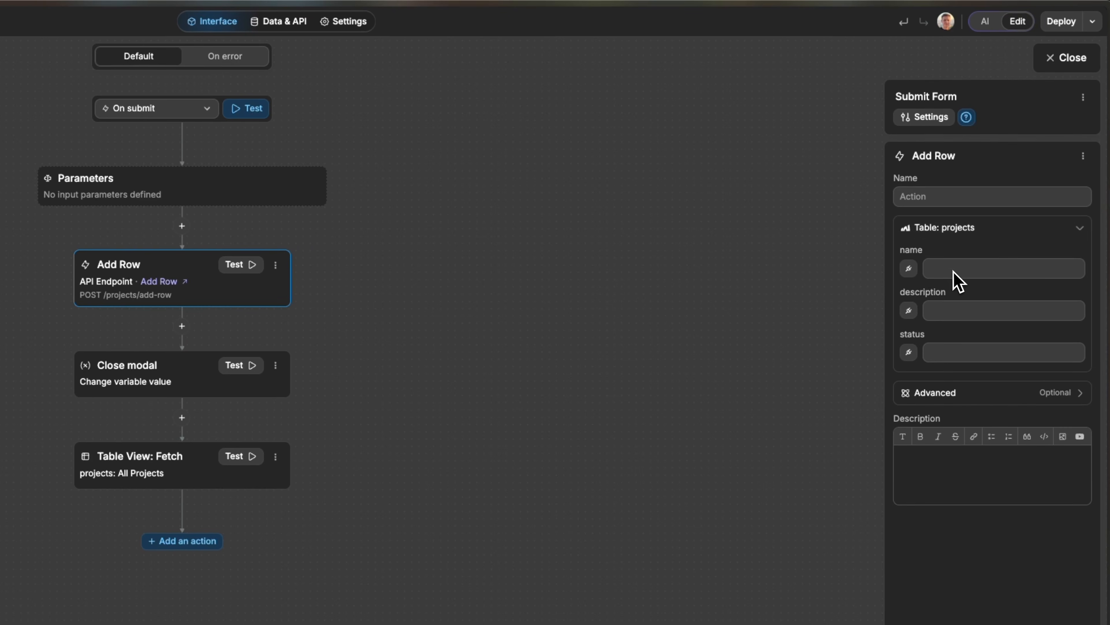
Step: Bind the Add Row action's name to Project Name Input - value and its description to Description Input - value
{"action": "left_click", "coordinate": [907, 273]}
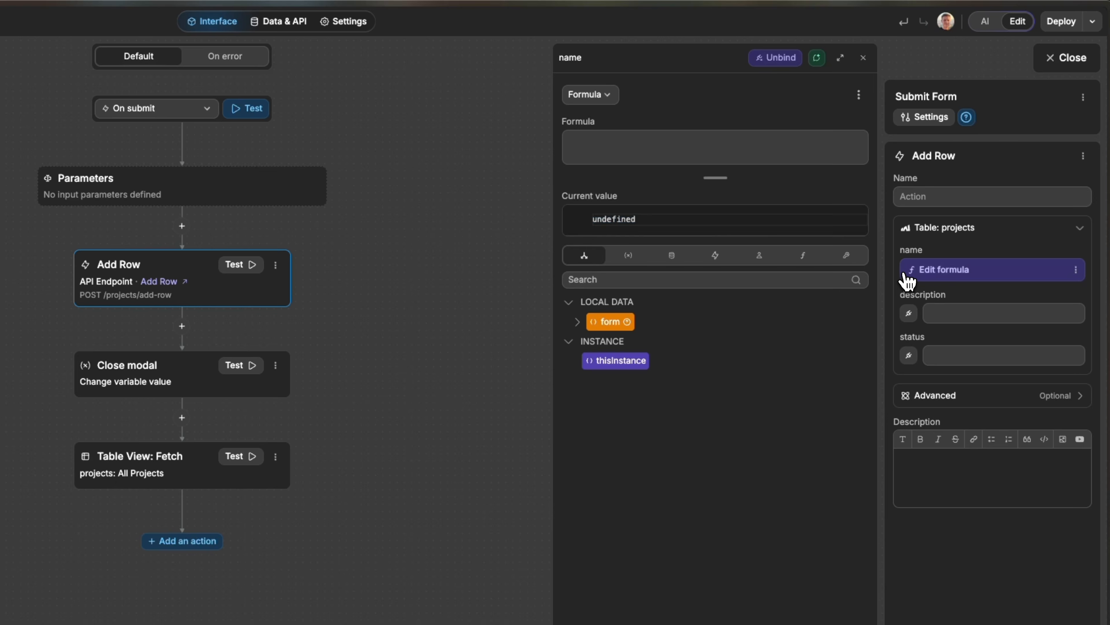
{"action": "left_click", "coordinate": [624, 258]}
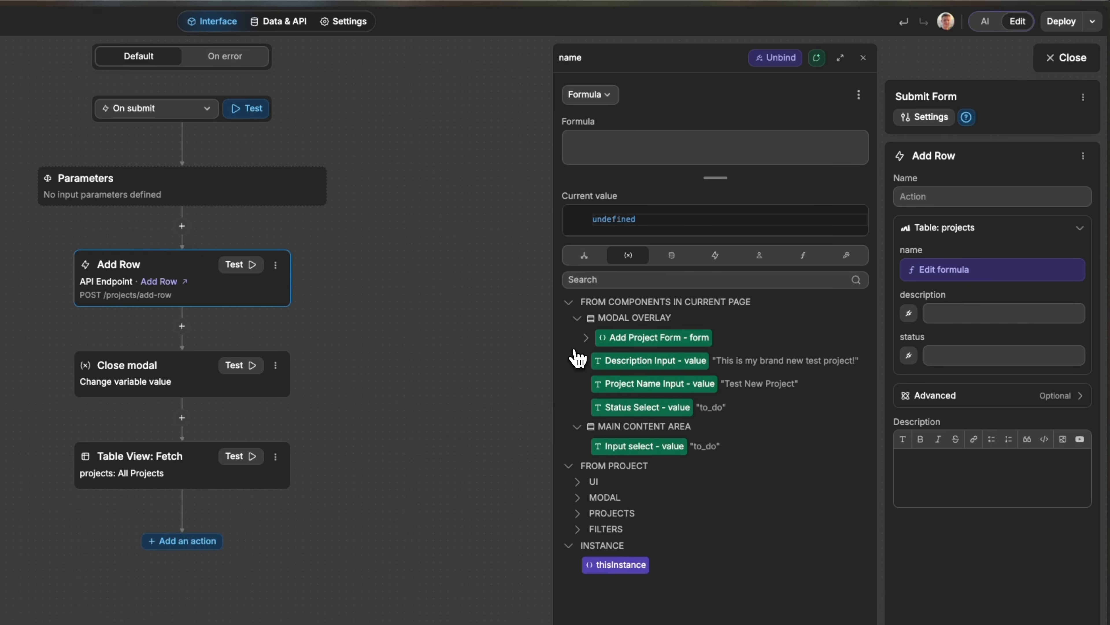
{"action": "left_click", "coordinate": [626, 388]}
{"action": "left_click", "coordinate": [909, 313]}
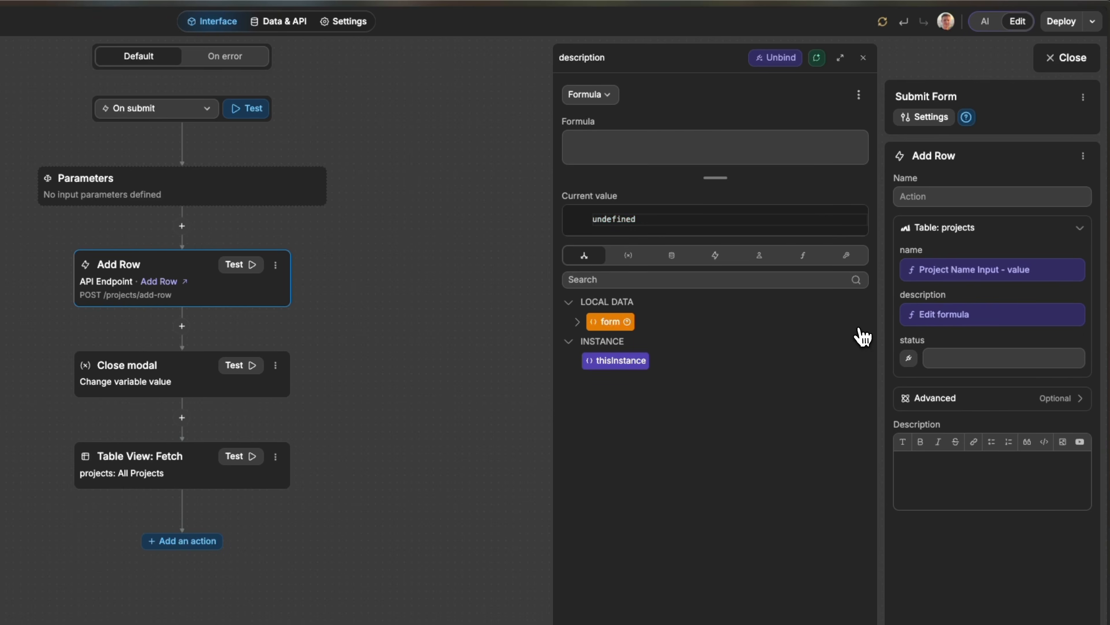
{"action": "left_click", "coordinate": [627, 258]}
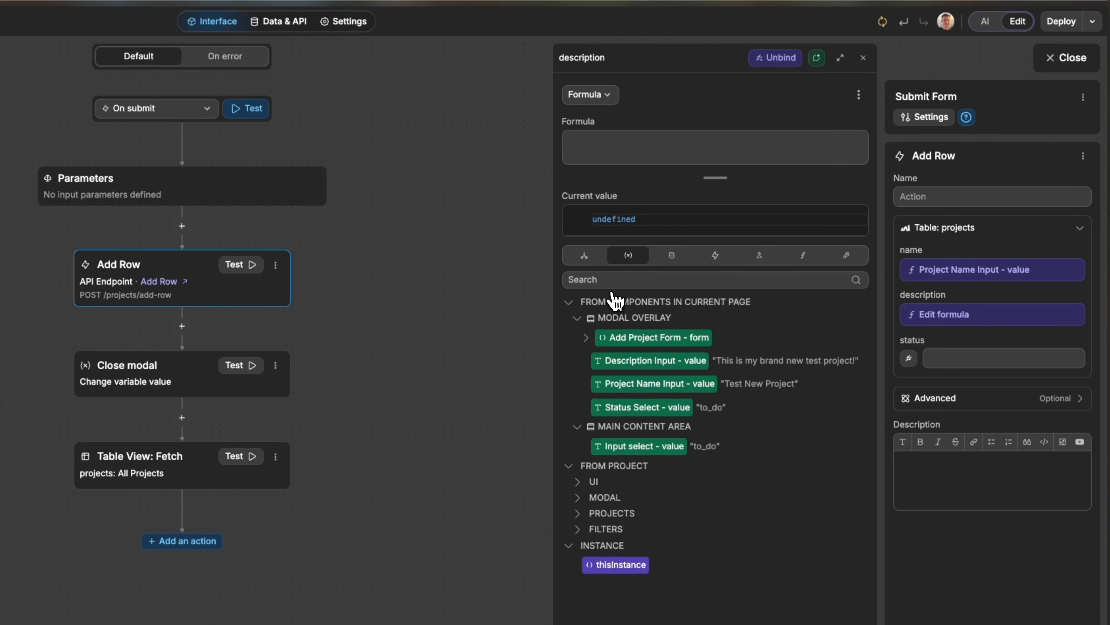
{"action": "left_click", "coordinate": [606, 362]}
Step: Bind the Add Row action's status to Status Select - value and close the workflow editor
{"action": "left_click", "coordinate": [909, 357]}
{"action": "left_click", "coordinate": [626, 258]}
{"action": "left_click", "coordinate": [635, 406]}
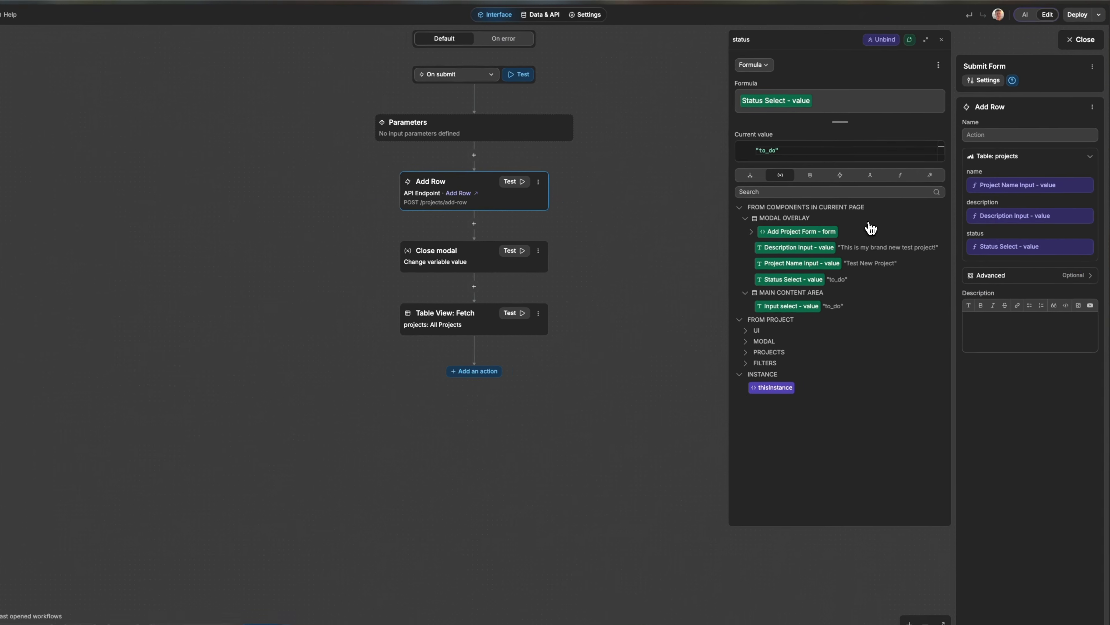
{"action": "left_click", "coordinate": [1079, 42]}
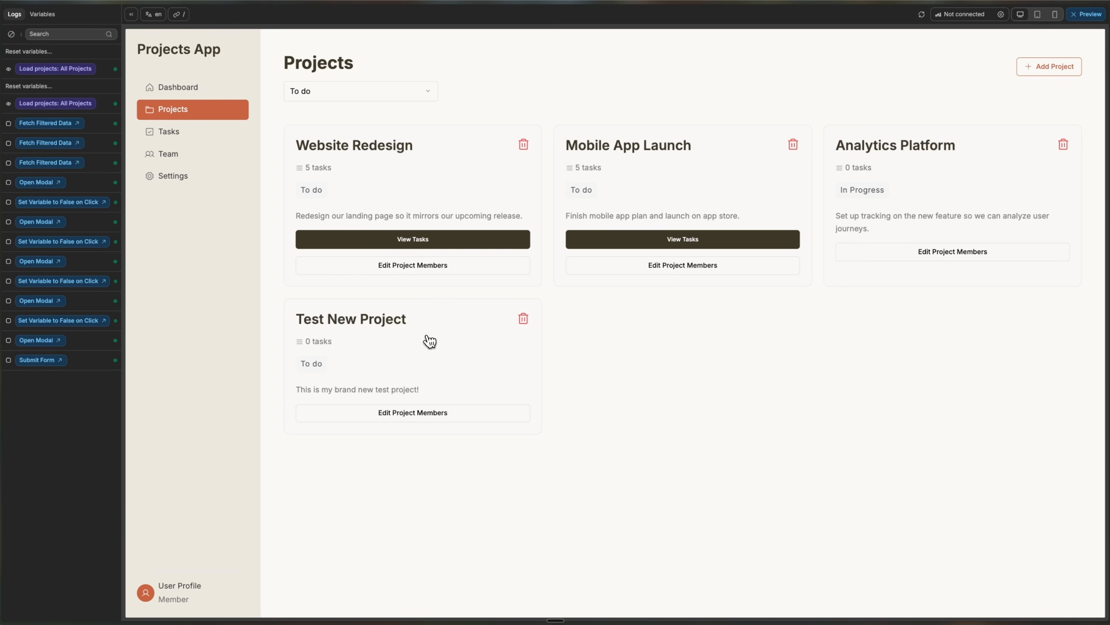
Step: Exit the preview and open the Deploy options for publishing the app
{"action": "left_click", "coordinate": [1091, 15]}
{"action": "left_click", "coordinate": [561, 18]}
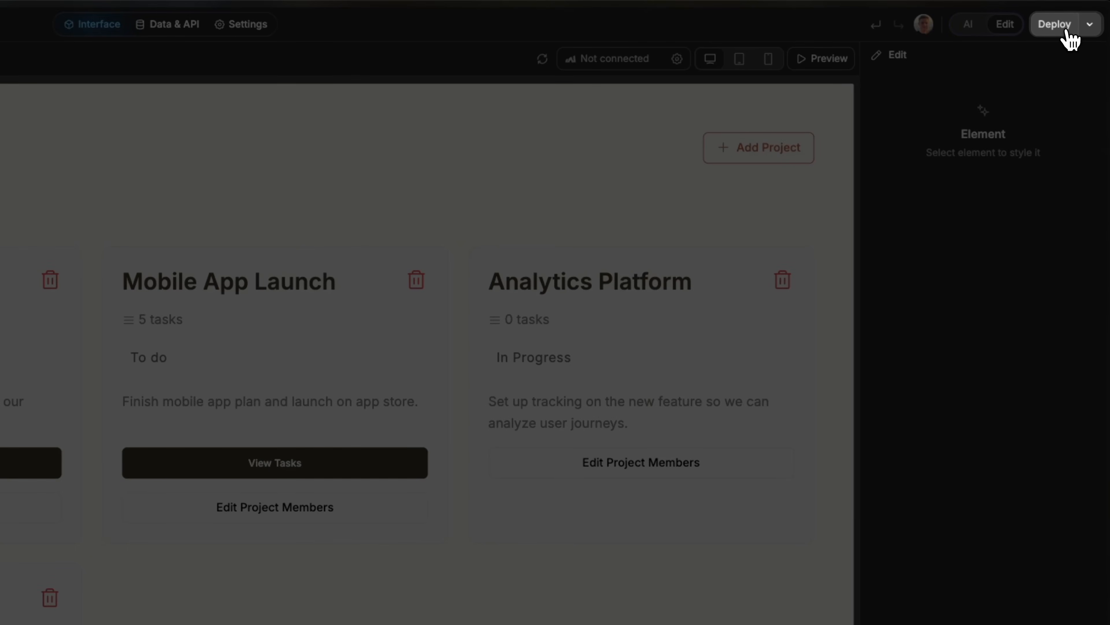
{"action": "left_click", "coordinate": [1067, 33]}
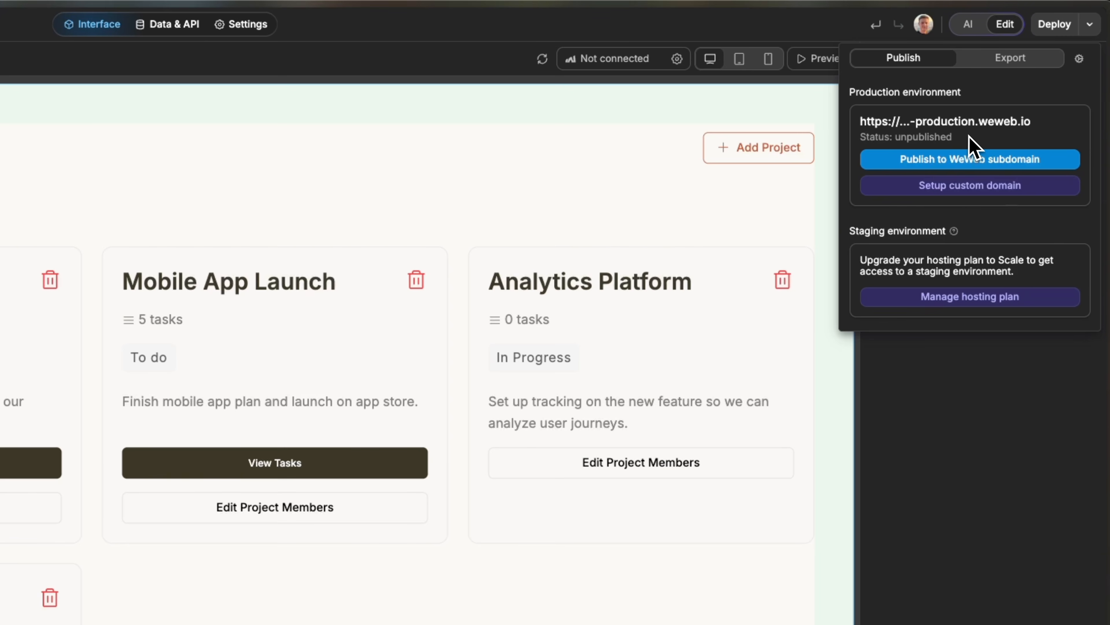
Step: Publish the app to the WeWeb subdomain as First Publish and accept the reviewed database migration for deployment
{"action": "left_click", "coordinate": [972, 162]}
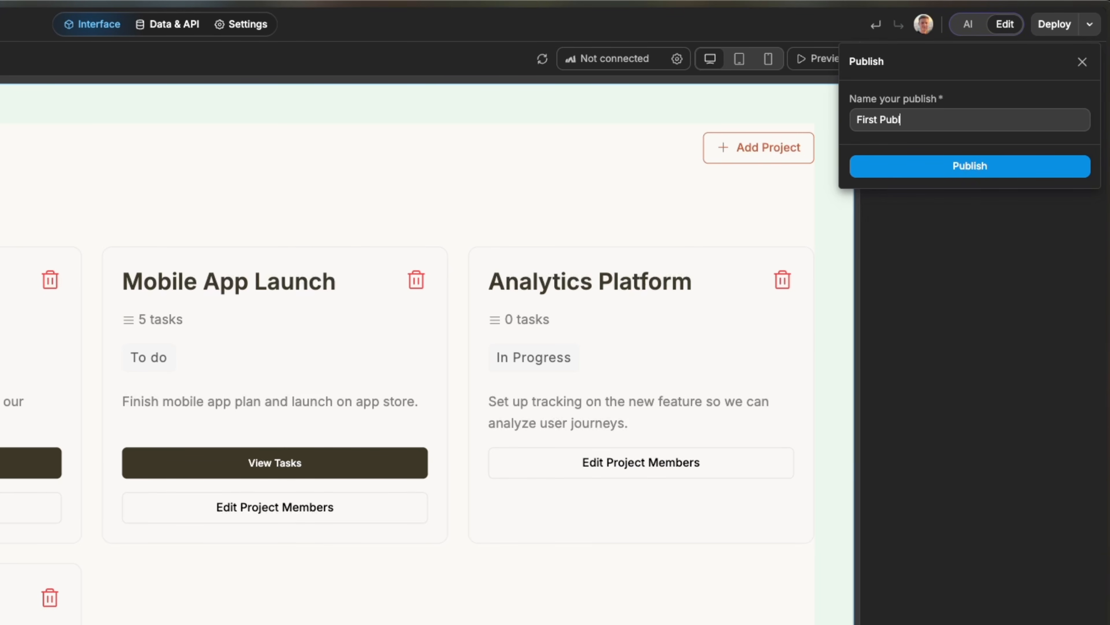
{"action": "left_click", "coordinate": [1005, 172]}
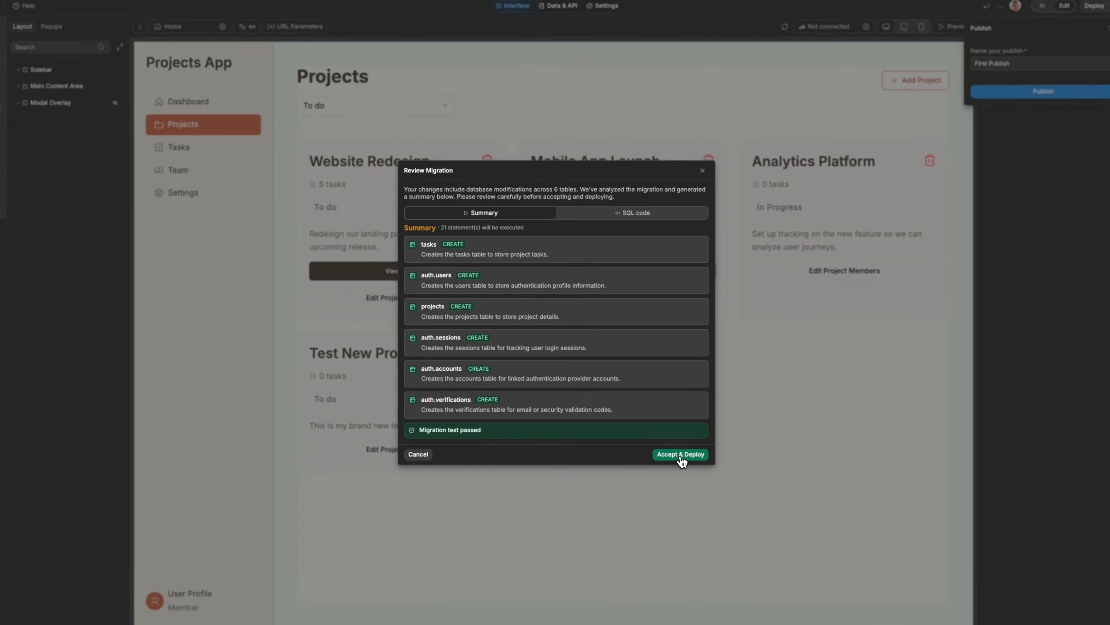
{"action": "left_click", "coordinate": [787, 550]}
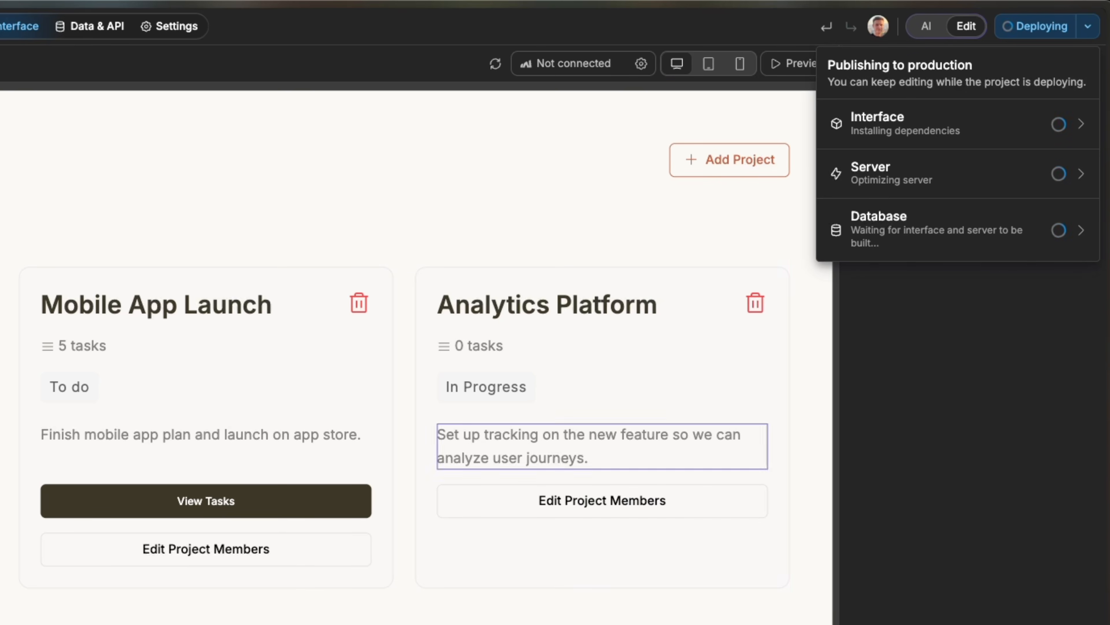
Step: Inspect the Interface and Server build logs of the running production deployment, collapsing each one again
{"action": "left_click", "coordinate": [969, 139]}
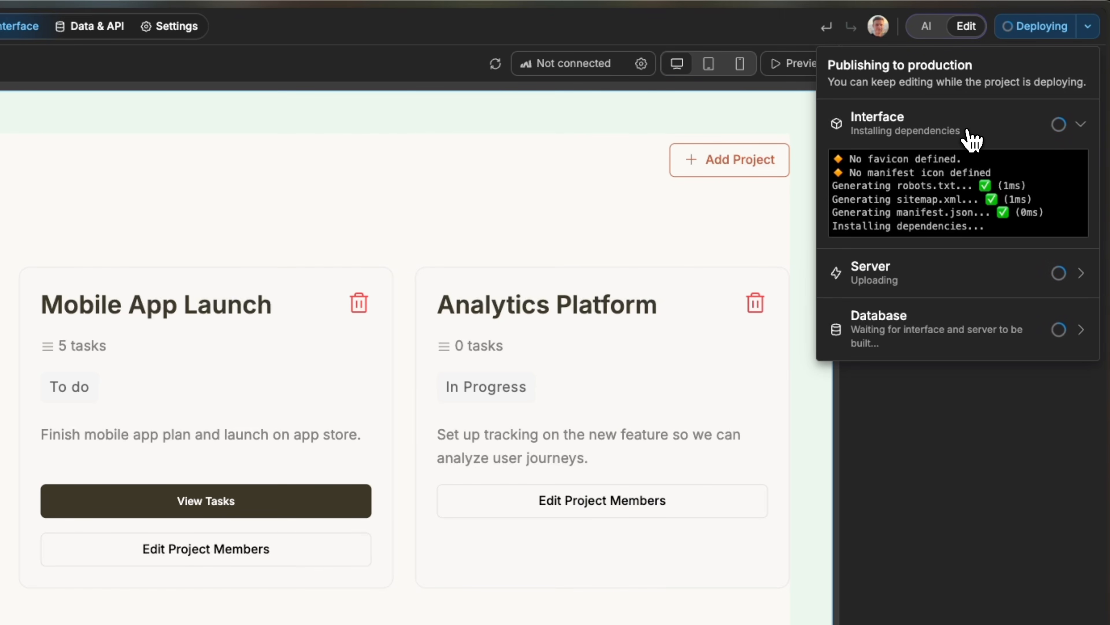
{"action": "left_click", "coordinate": [972, 140]}
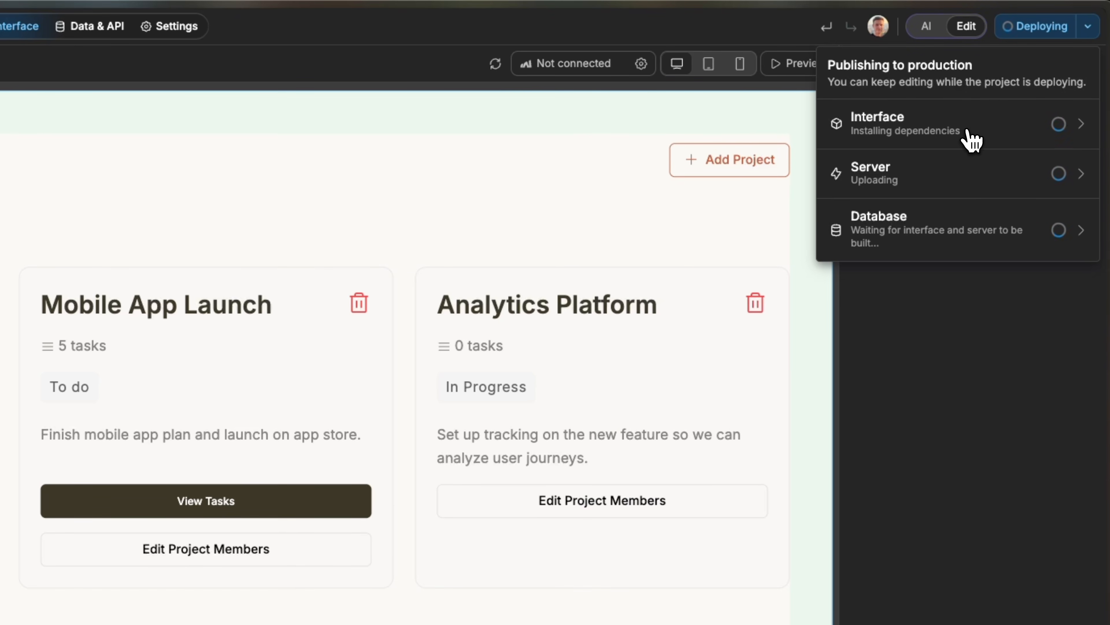
{"action": "left_click", "coordinate": [964, 179]}
{"action": "left_click", "coordinate": [965, 183]}
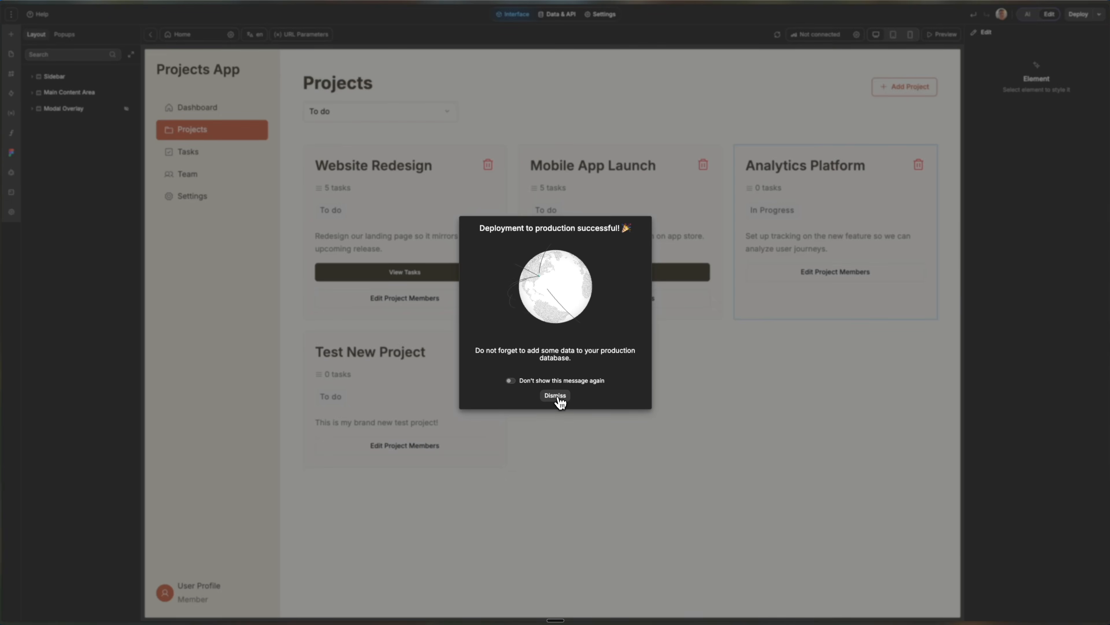
Step: Dismiss the deployment message and reopen the Deploy options to check the production environment's publishing details
{"action": "left_click", "coordinate": [555, 396]}
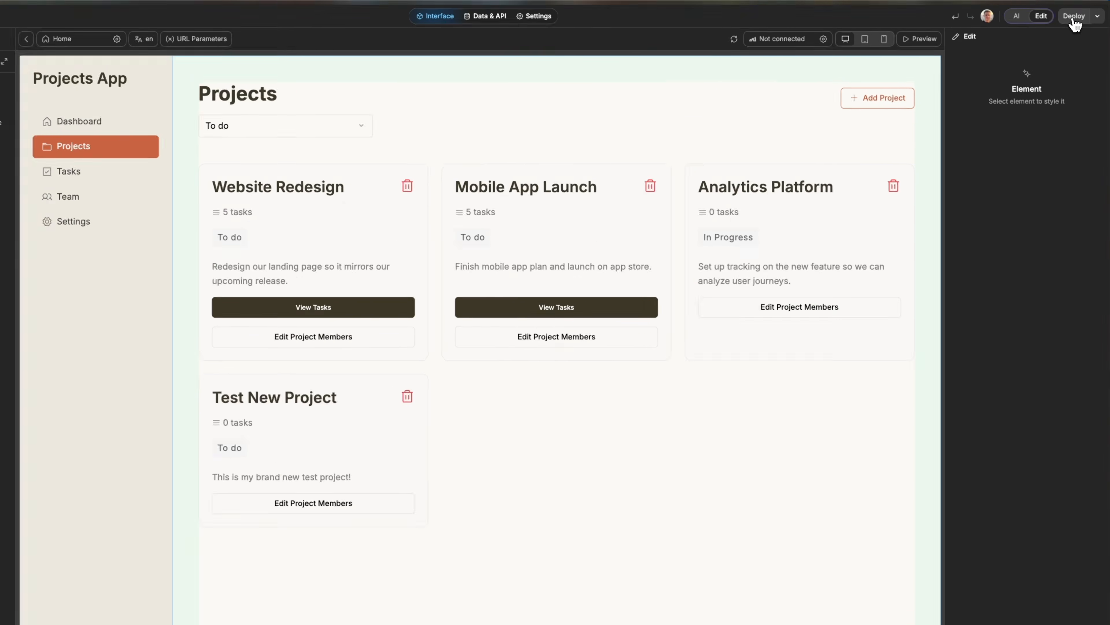
{"action": "left_click", "coordinate": [1077, 16]}
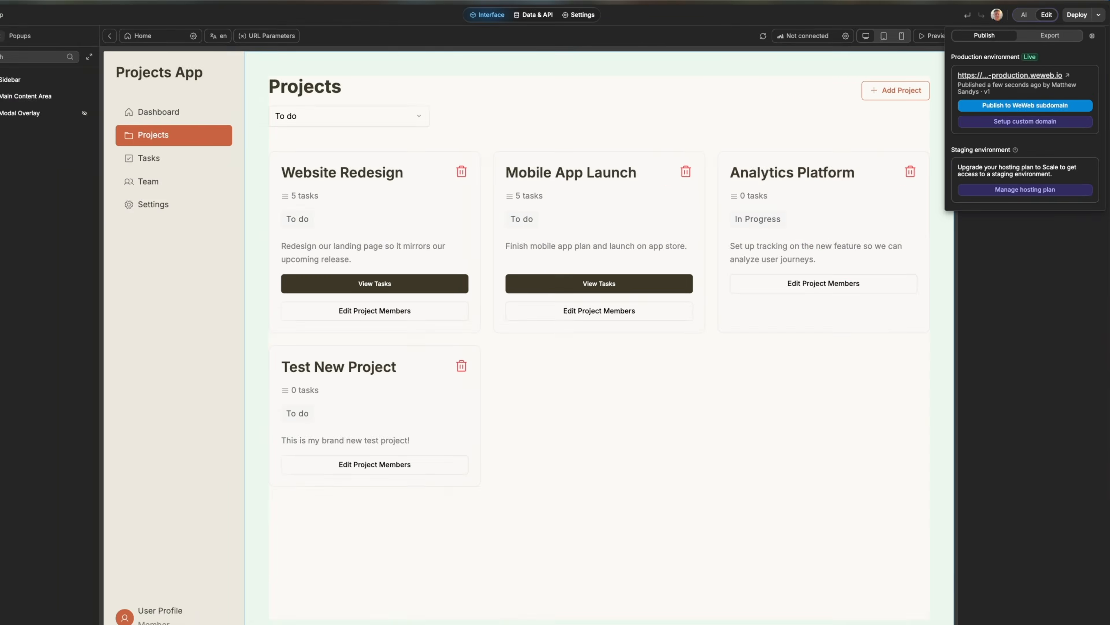
{"action": "left_click", "coordinate": [963, 127]}
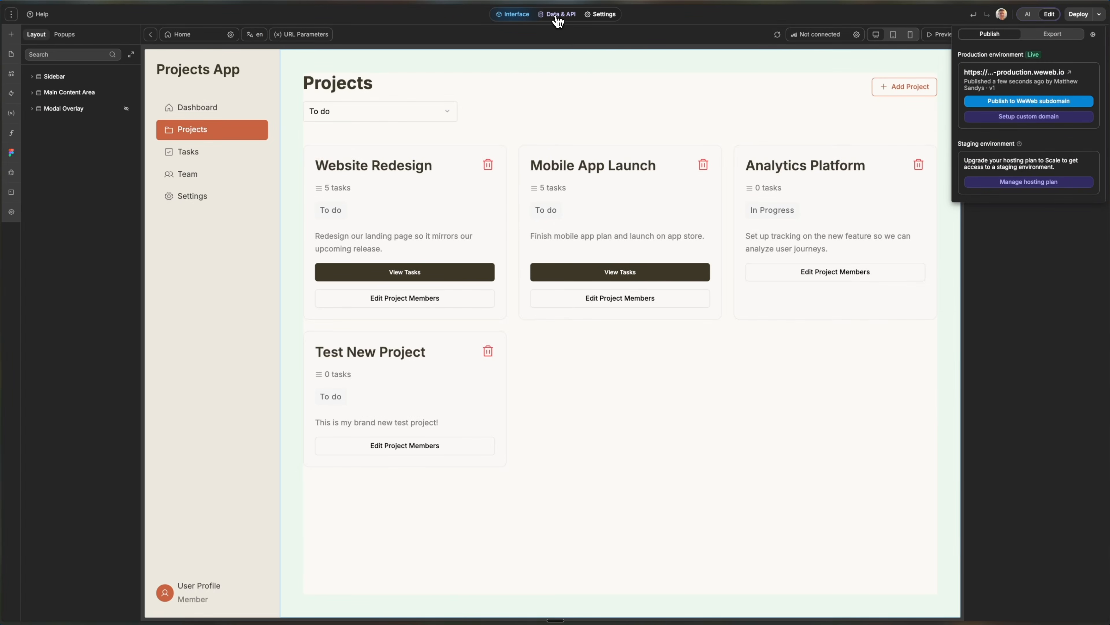
Step: Open the raw data of the projects table in the backend's tables
{"action": "left_click", "coordinate": [557, 19]}
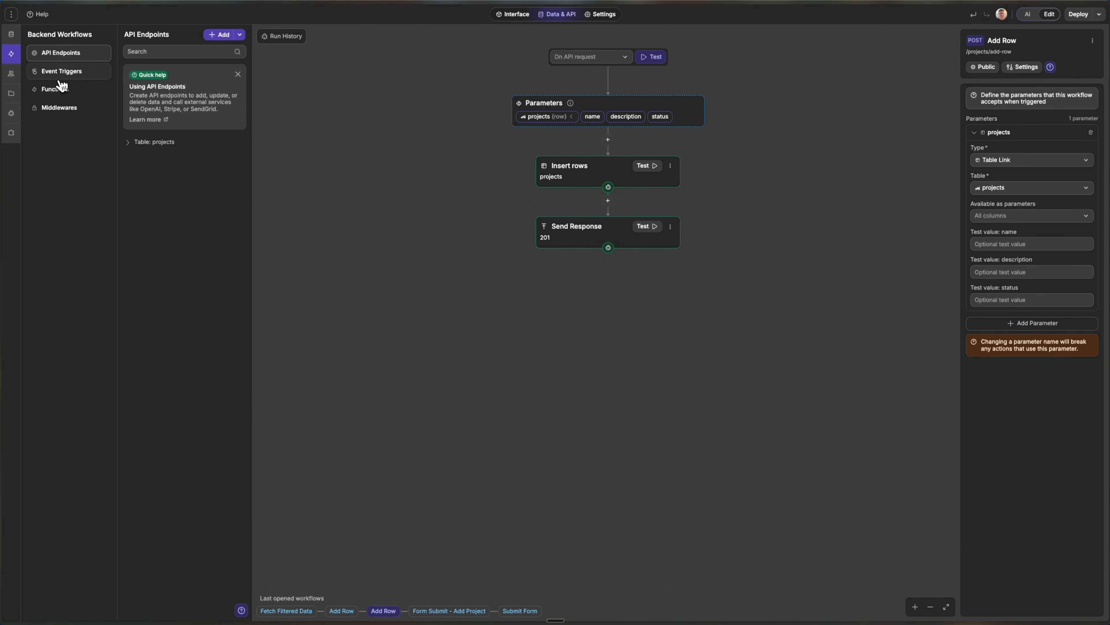
{"action": "left_click", "coordinate": [11, 34]}
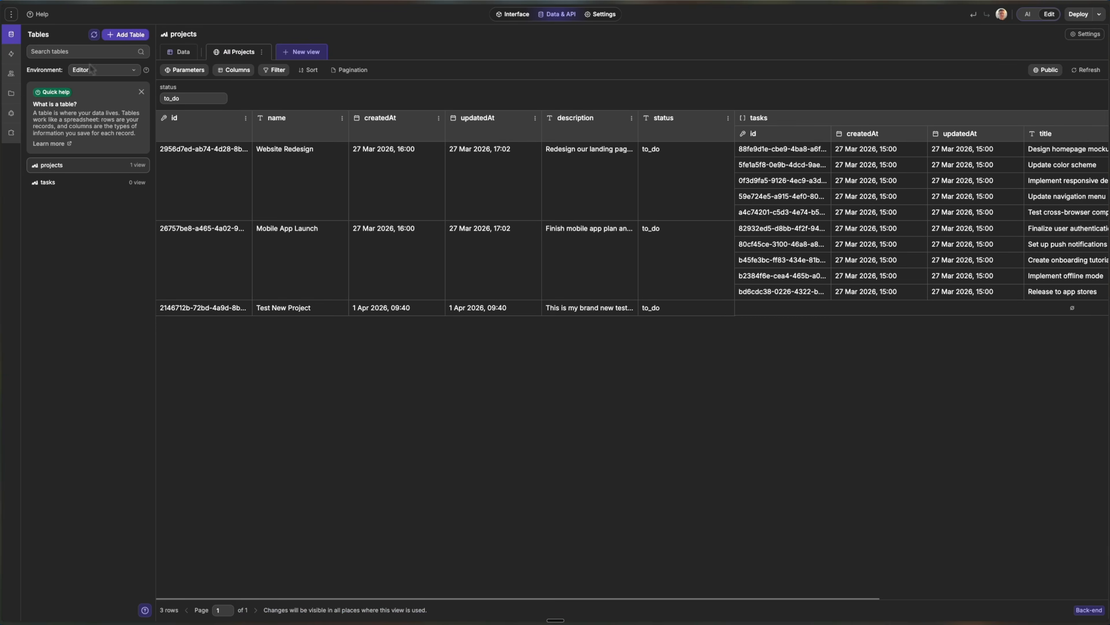
{"action": "left_click", "coordinate": [181, 56]}
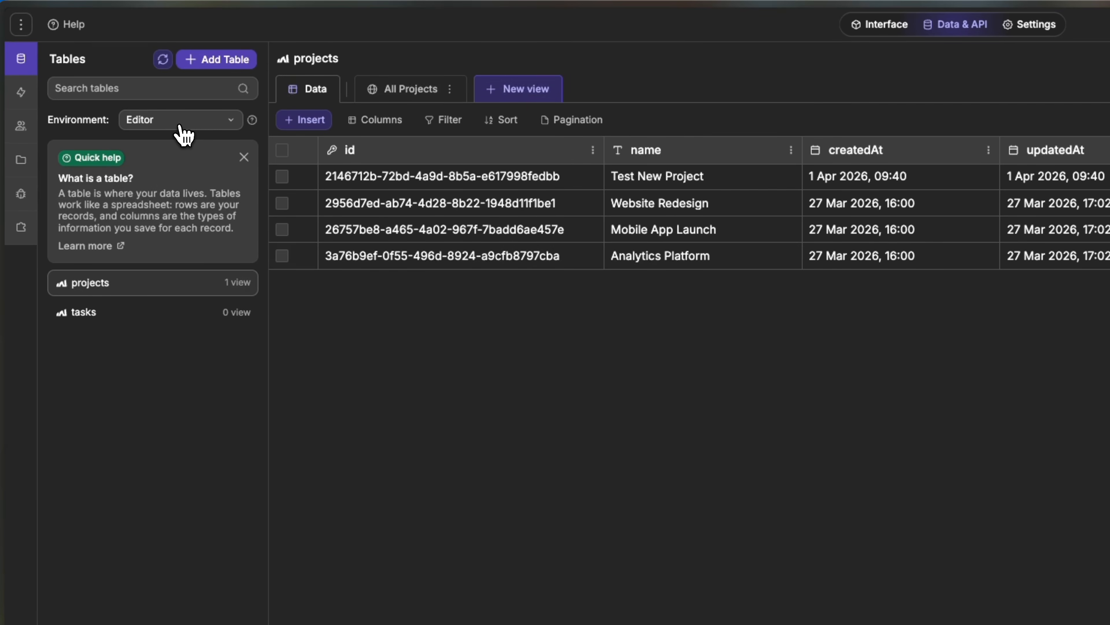
Step: Switch the table environment to Production to examine the projects data there, and return it to Editor
{"action": "left_click", "coordinate": [180, 127]}
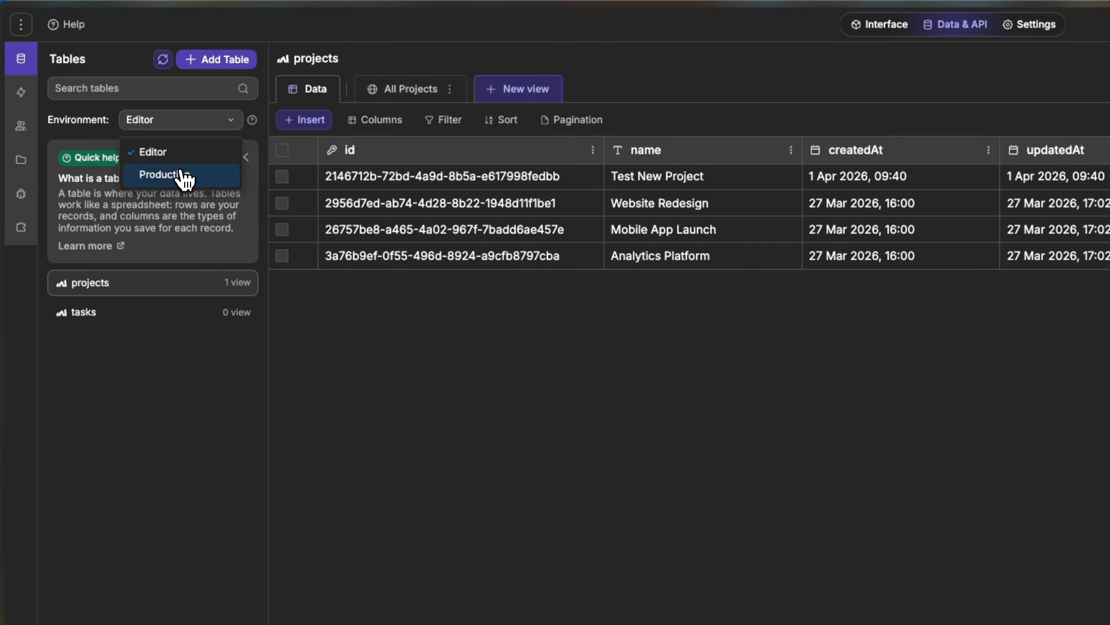
{"action": "left_click", "coordinate": [165, 174]}
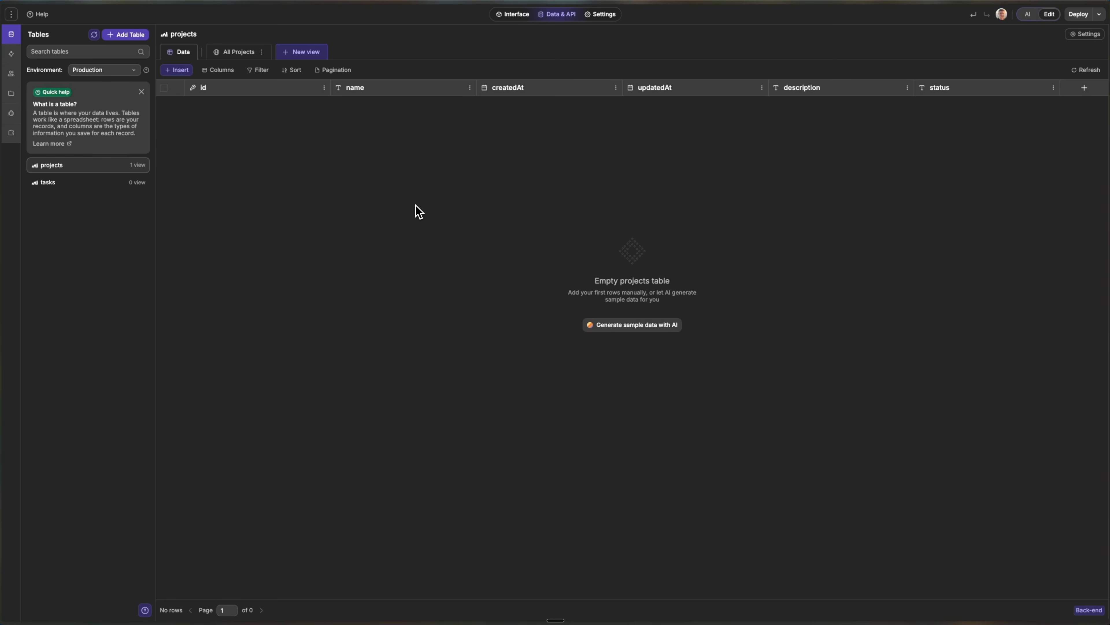
{"action": "left_click", "coordinate": [104, 70]}
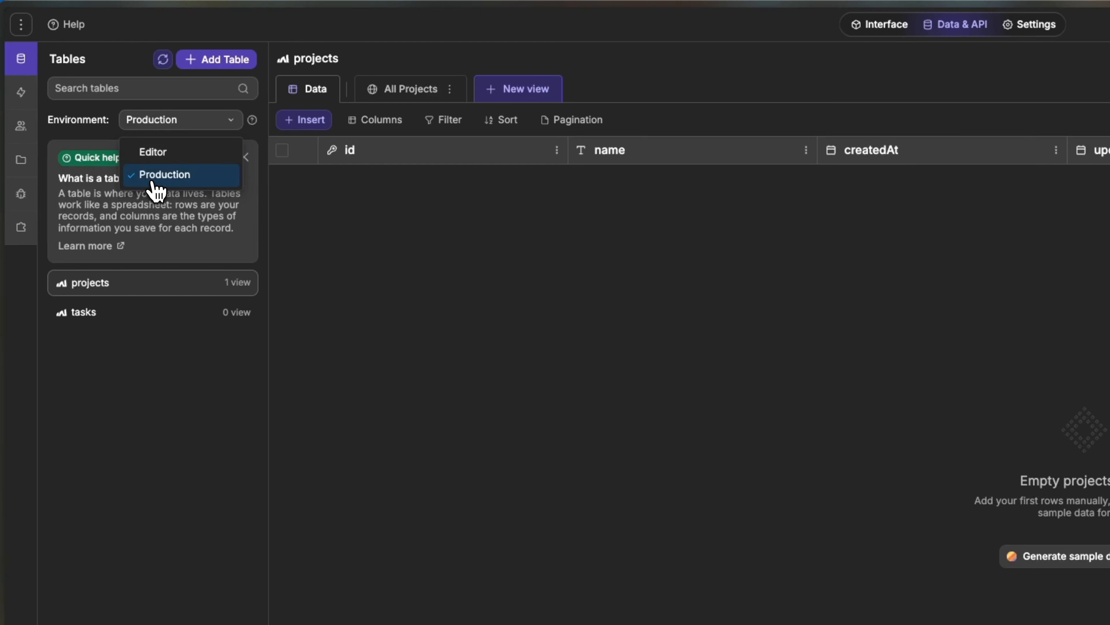
{"action": "left_click", "coordinate": [153, 153]}
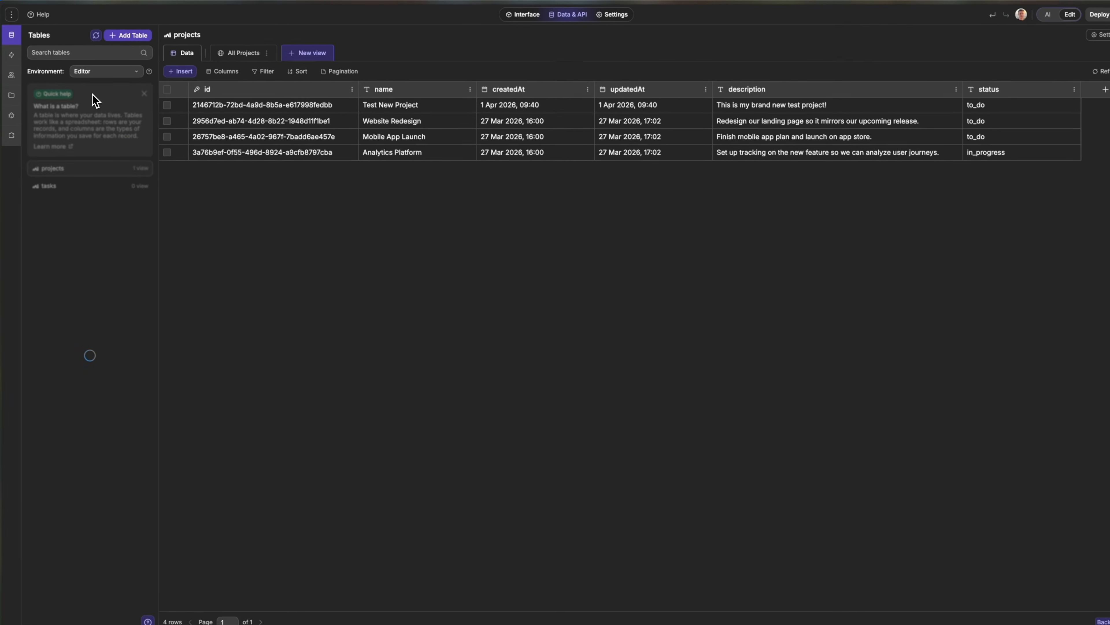